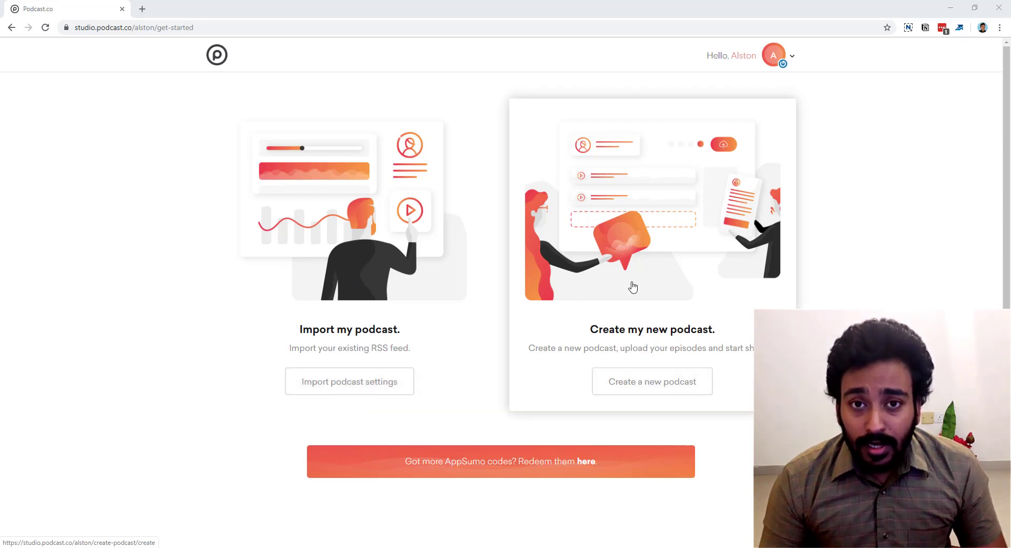
- Start creating a new podcast and name it "How Online Marketing Works with" followed by the host's first name
click(673, 381)
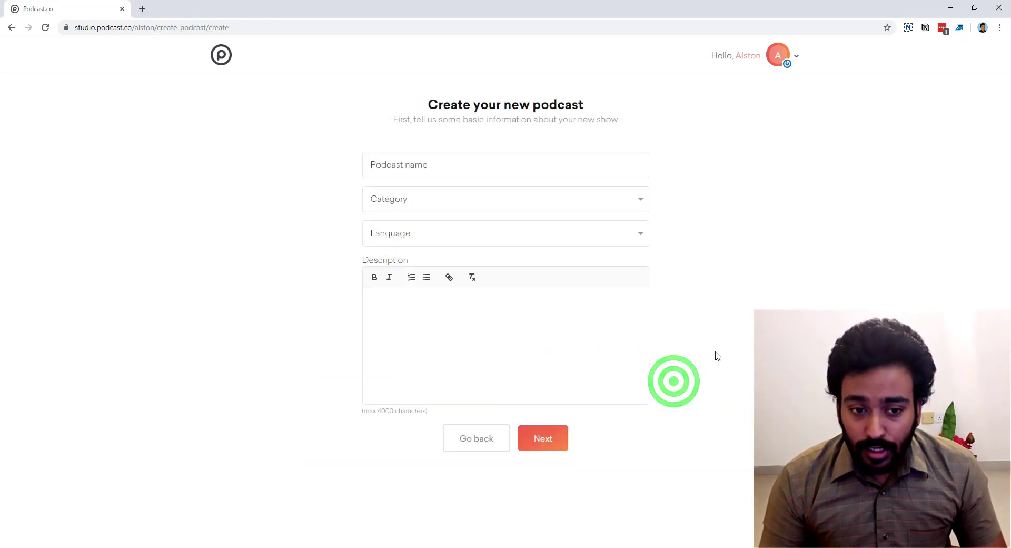
click(377, 169)
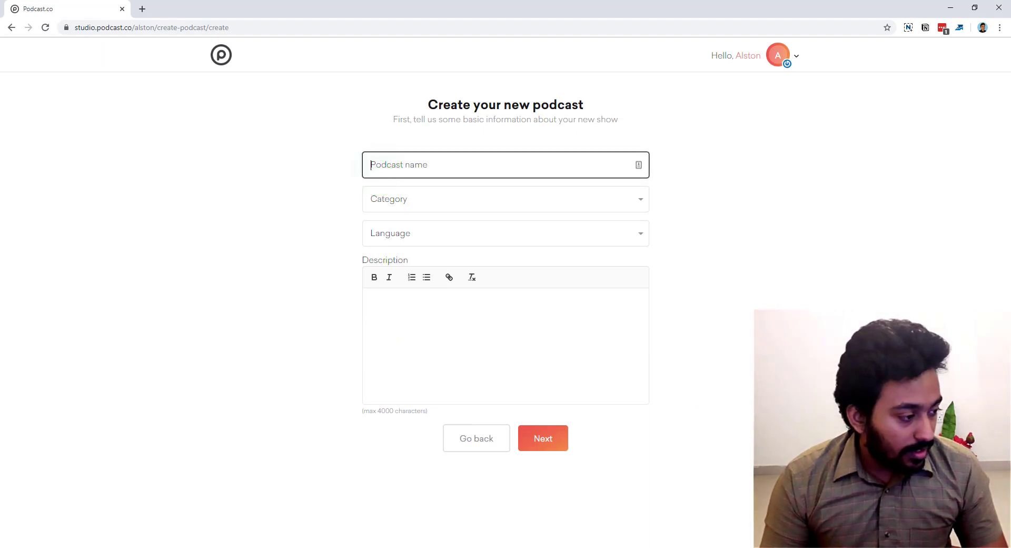
key(alt+Tab)
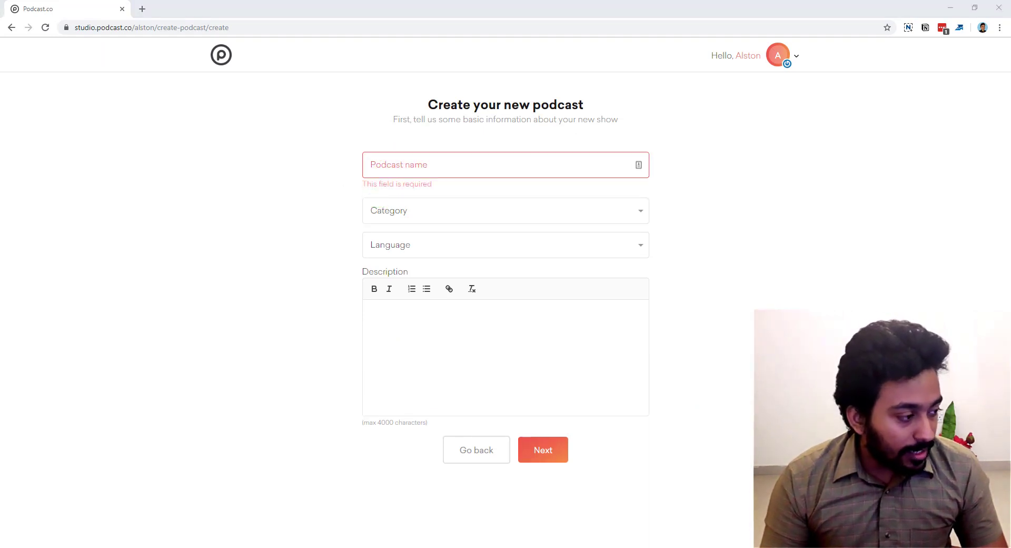
click(355, 162)
click(372, 161)
text(How Online Marketing Works with Alston)
click(323, 209)
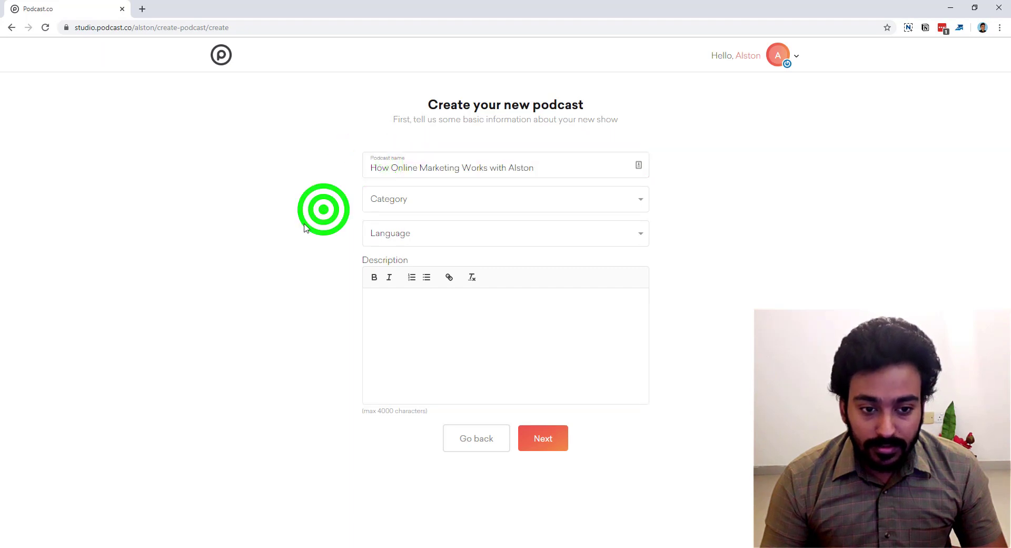
- Find the Marketing category under Business and assign it to the podcast
click(398, 200)
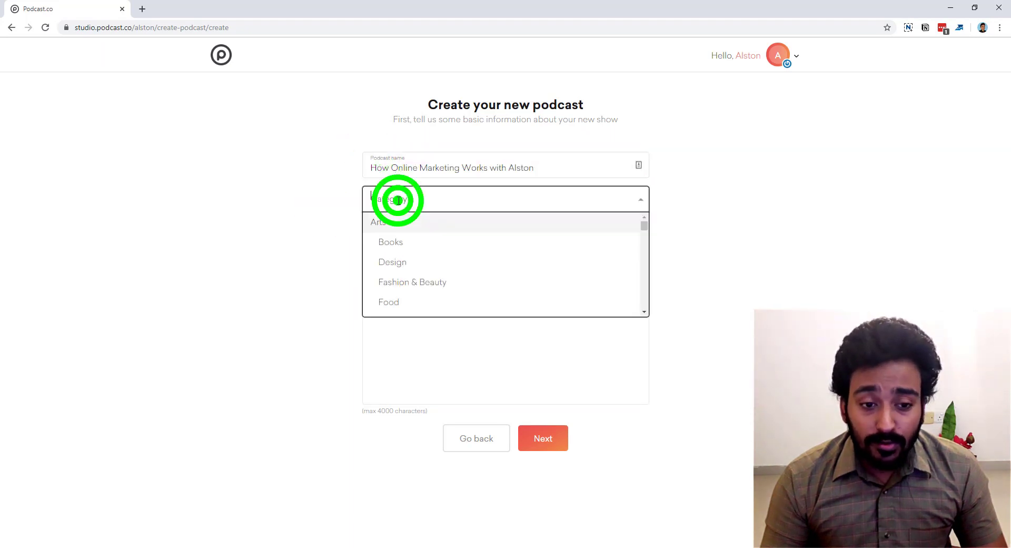
text(mar)
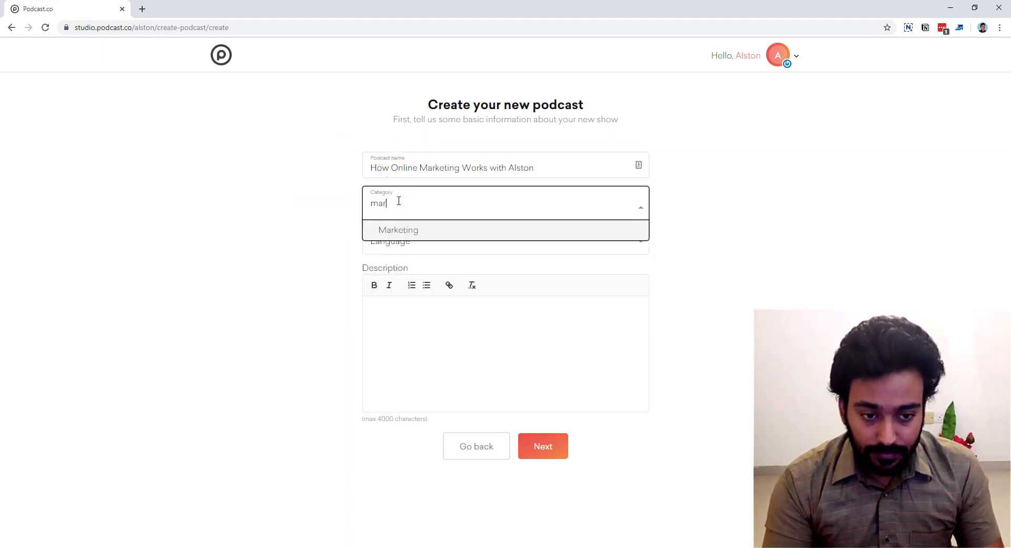
text(ket)
click(410, 230)
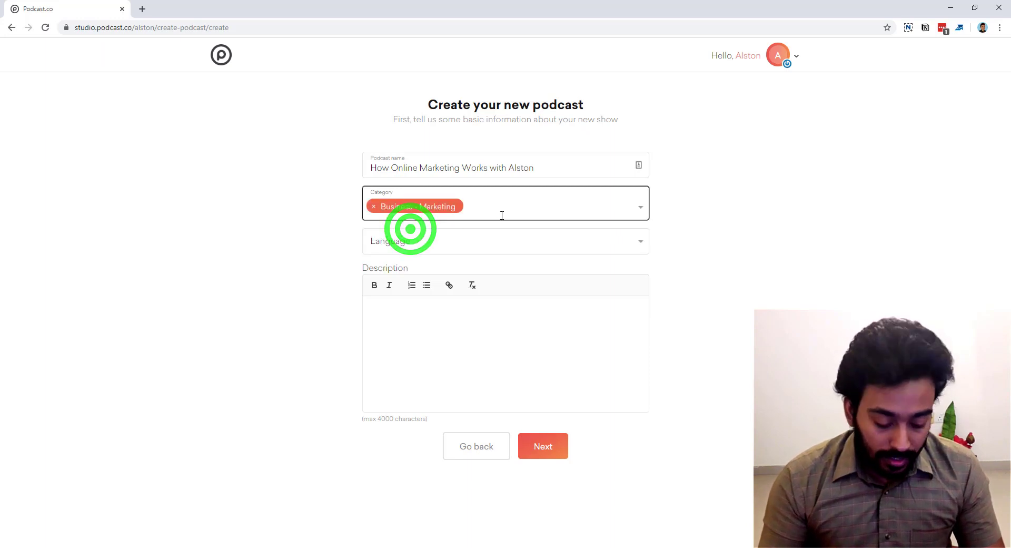
- Look through the available categories and add Business News from the News group as a second category
click(642, 209)
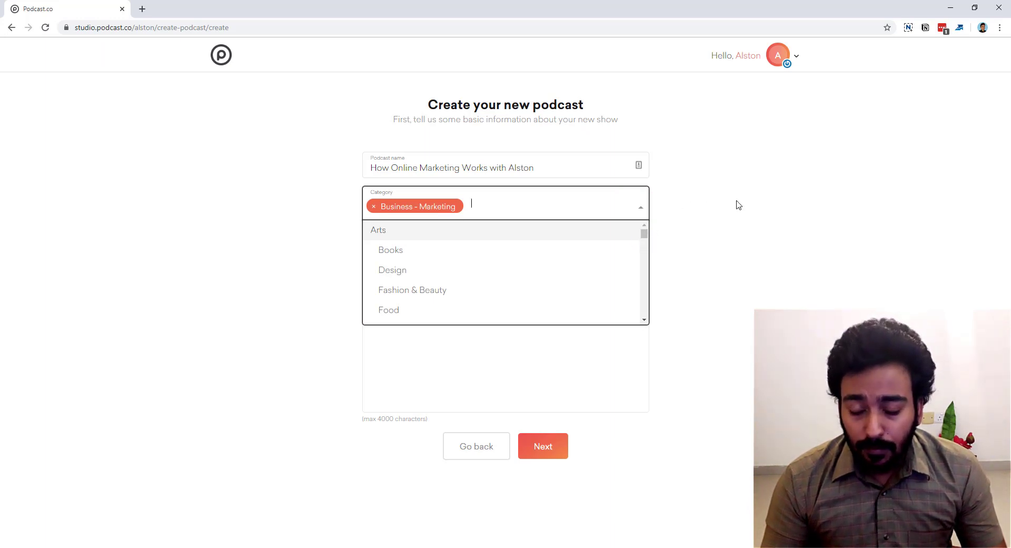
click(645, 236)
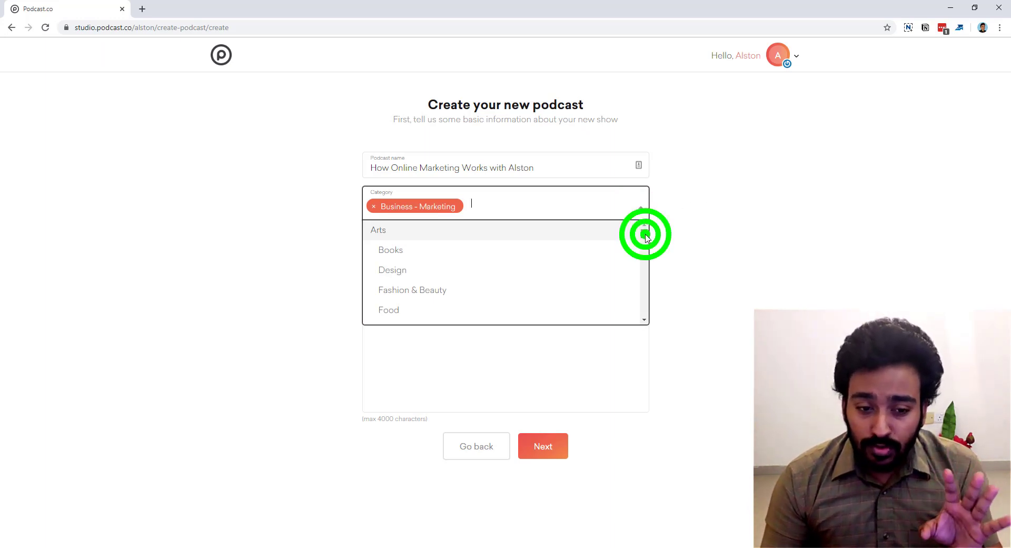
drag(647, 237, 644, 314)
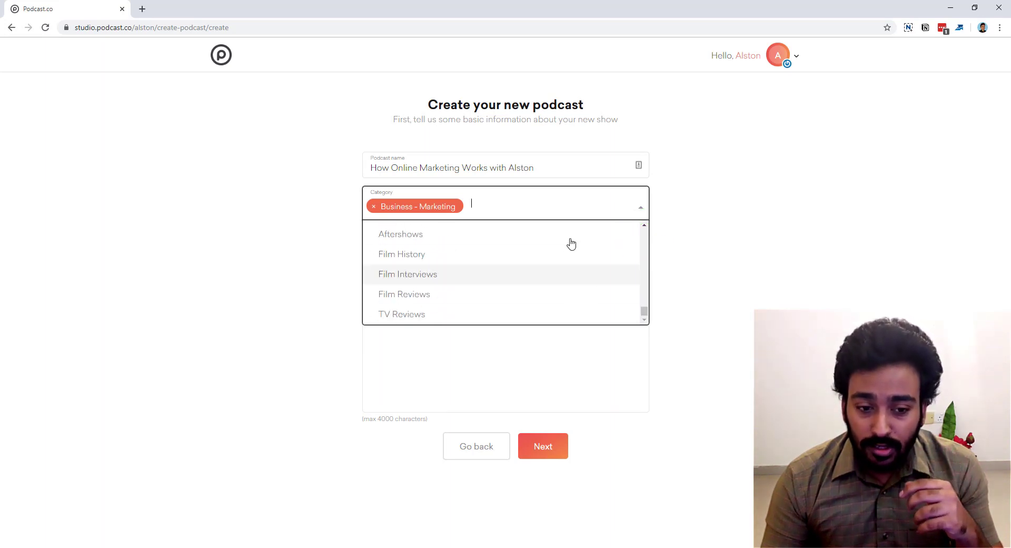
click(556, 199)
text(bu)
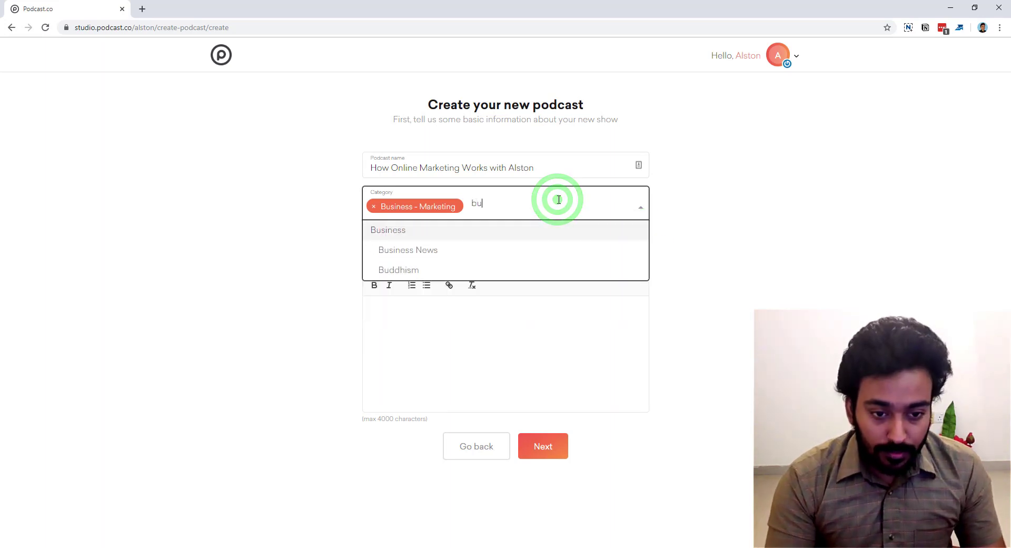
text(si)
click(410, 248)
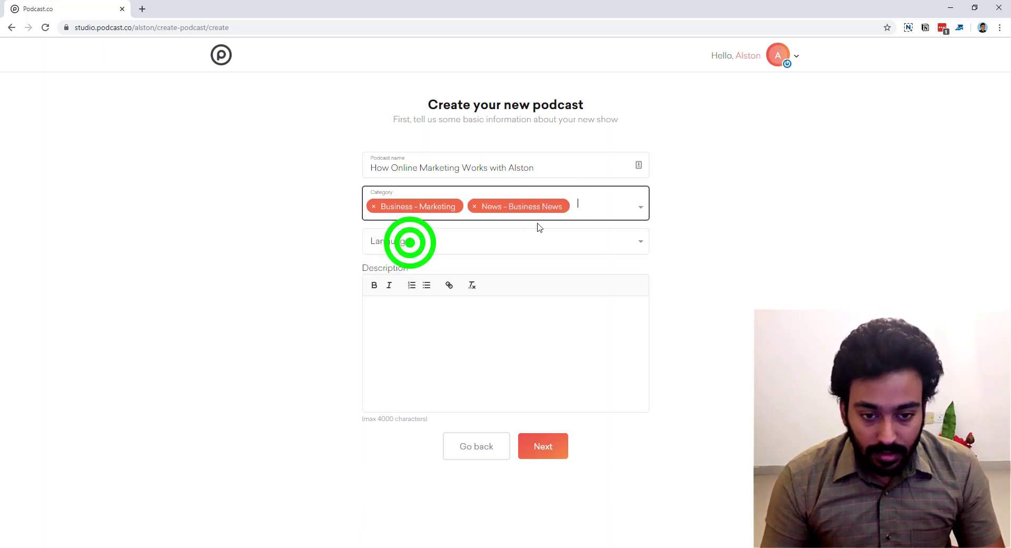
- Add Entrepreneurship from the Business group as the third podcast category
text(en)
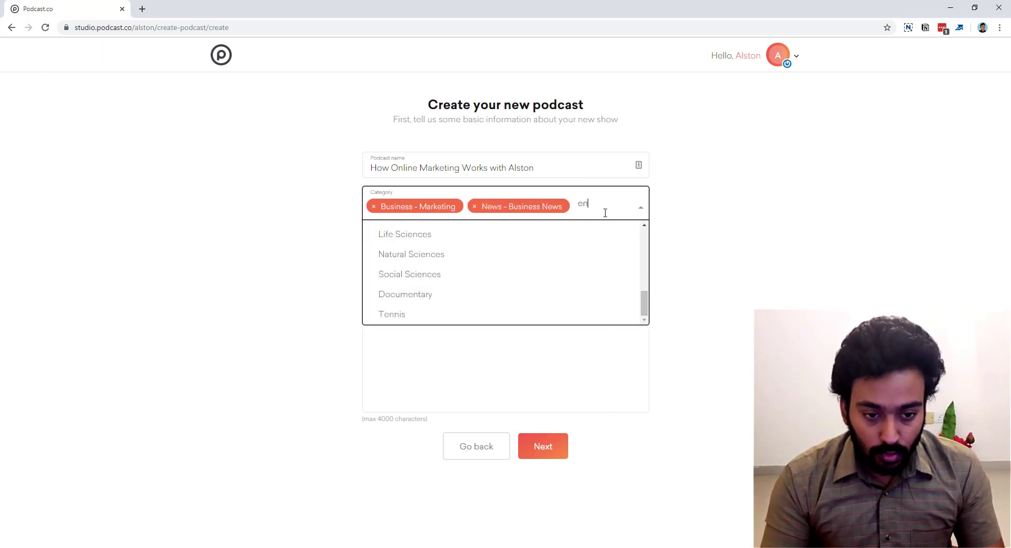
text(tre)
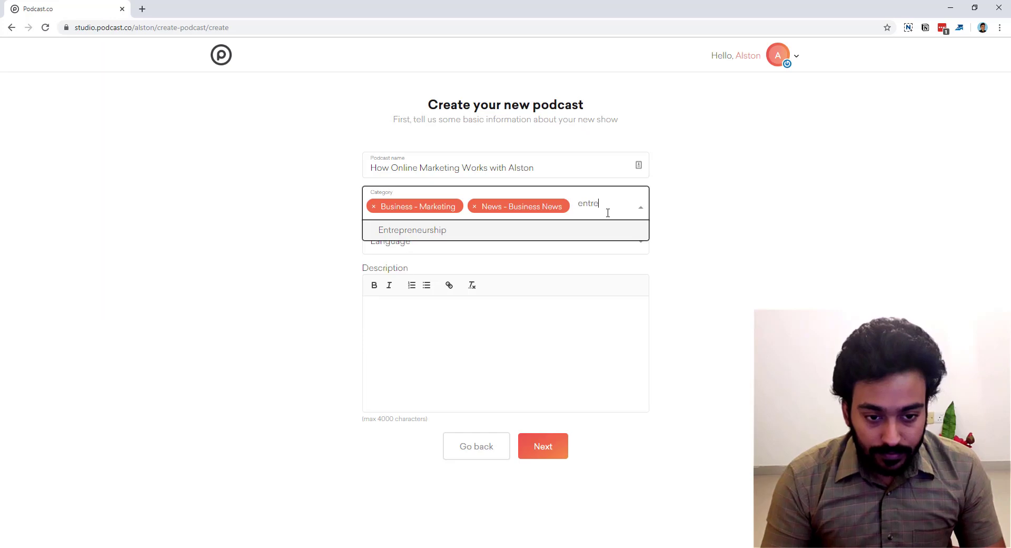
click(585, 229)
click(720, 228)
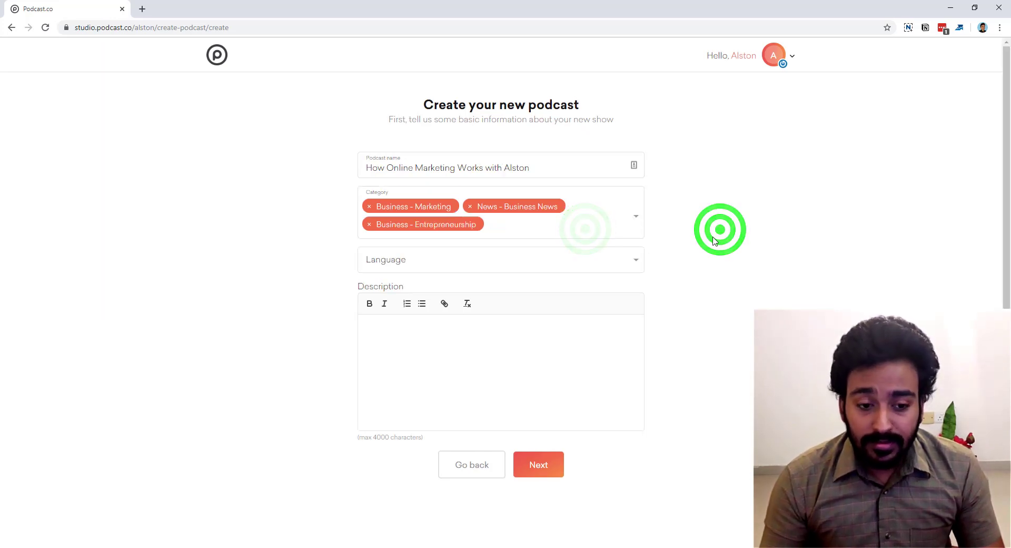
- Set the language to English and submit a description covering SEO, Websites, WordPress, Social Media and List building, with the host's name
click(403, 266)
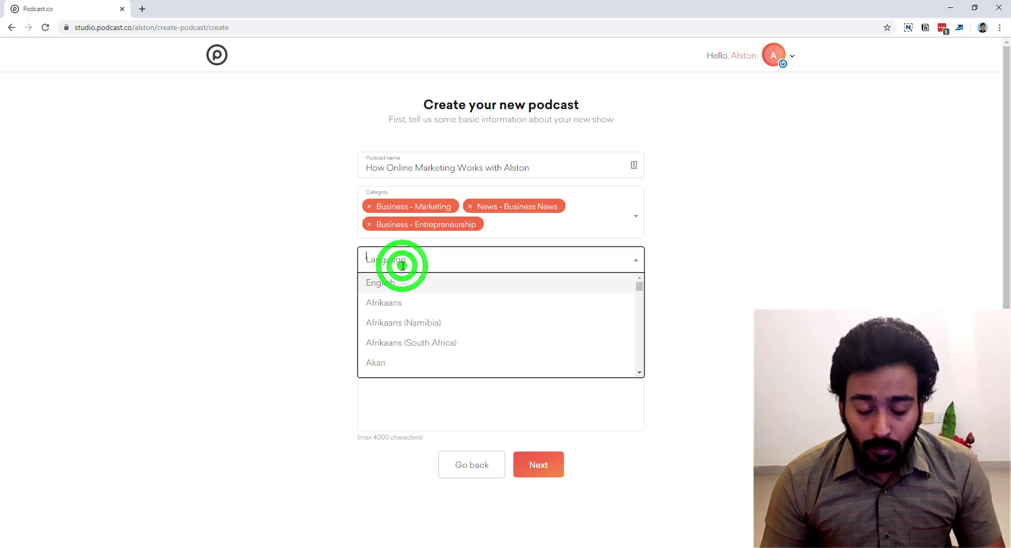
click(399, 280)
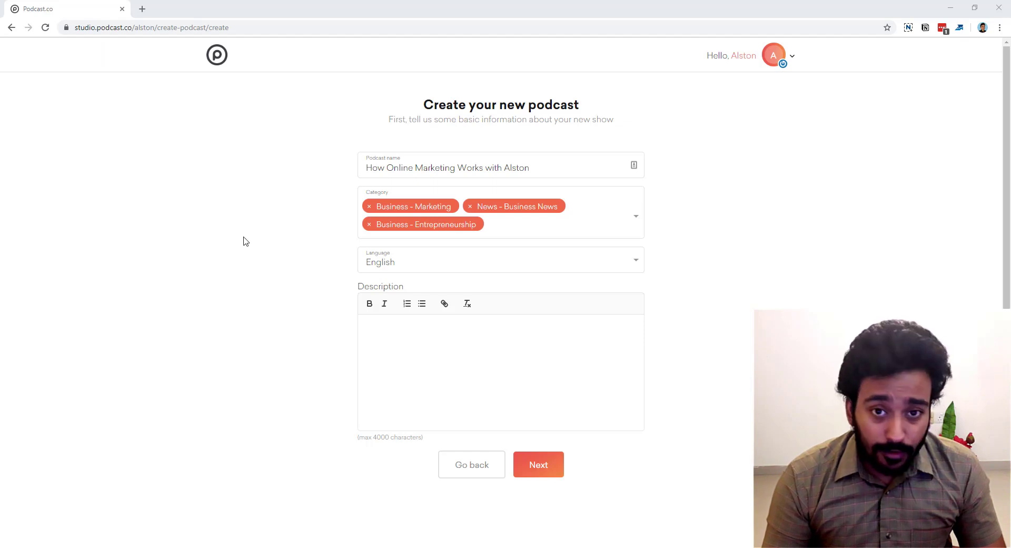
click(409, 346)
text(Make sense of Digital world and learn strategies do online marketing that lasts. Podcast will cover SEO, Websites, WordPress, Social Media, List building and more. Your host is Alston Antony.)
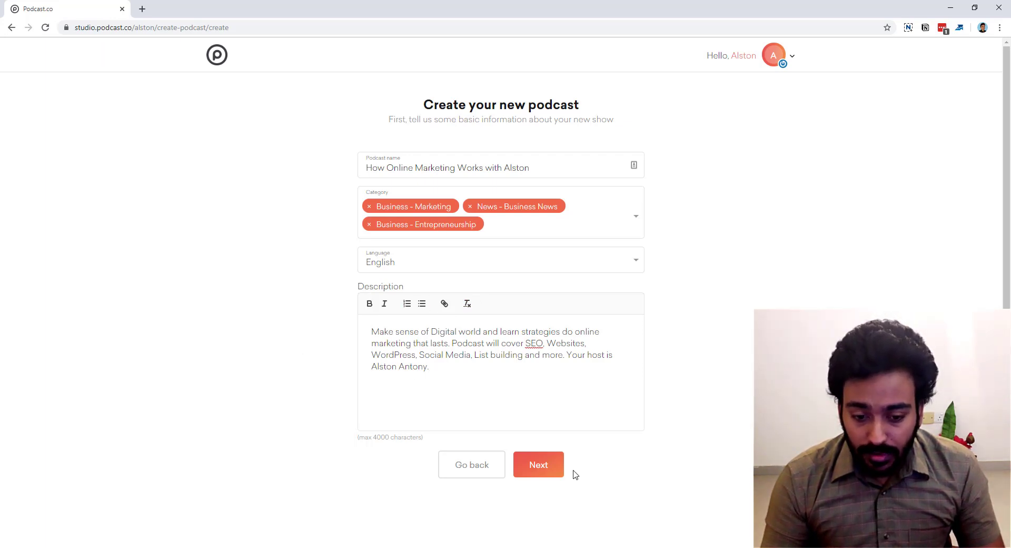
click(542, 470)
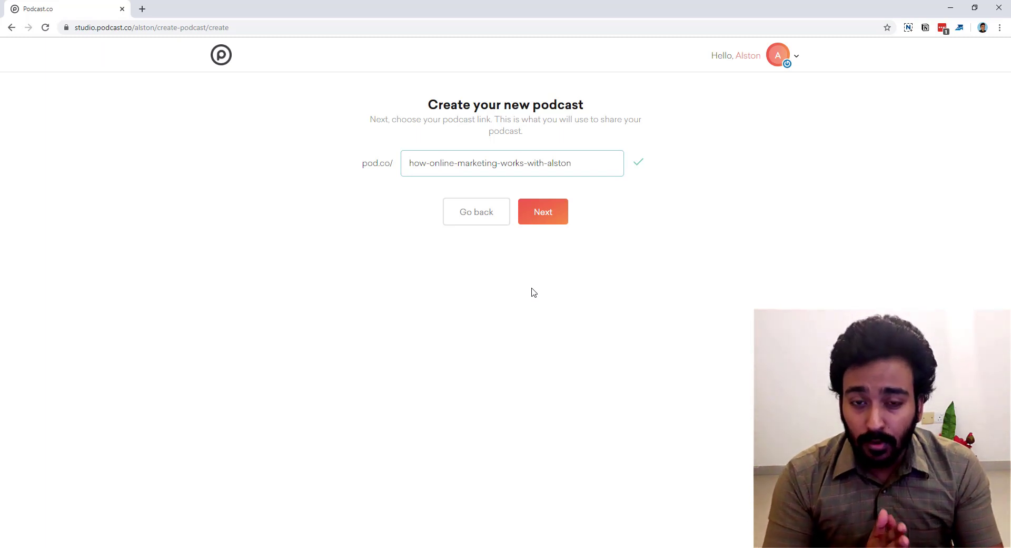
- Shorten the podcast link to how-online-marketing-works
click(526, 161)
key(shift+End)
key(BackSpace)
click(610, 230)
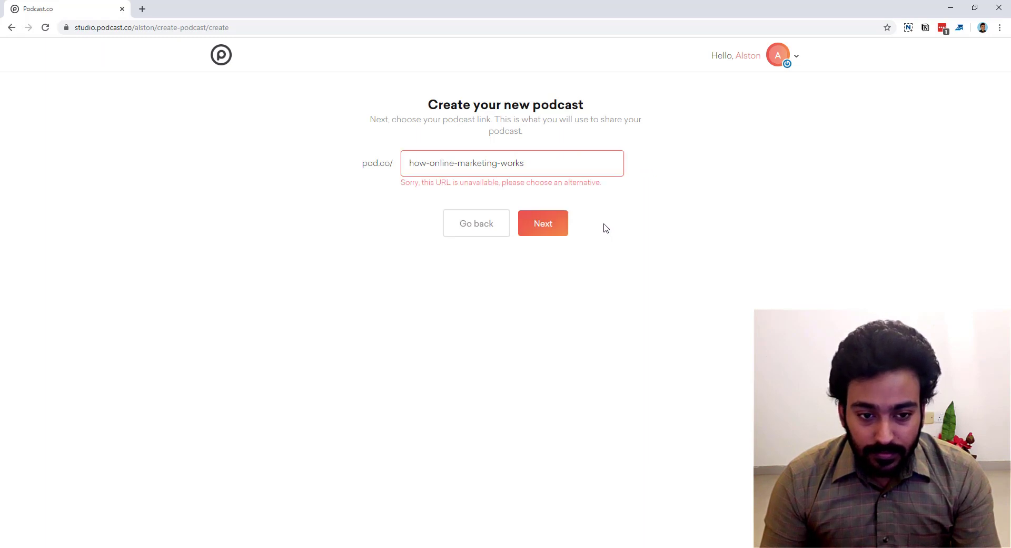
- Append a hyphen and the host's first name to the podcast link and continue to the artwork stage
click(501, 165)
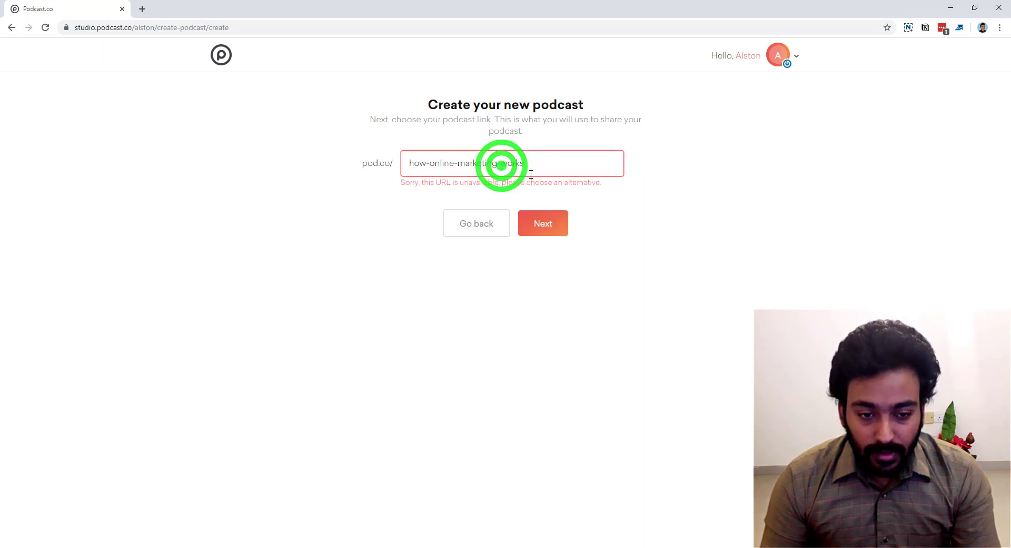
click(528, 152)
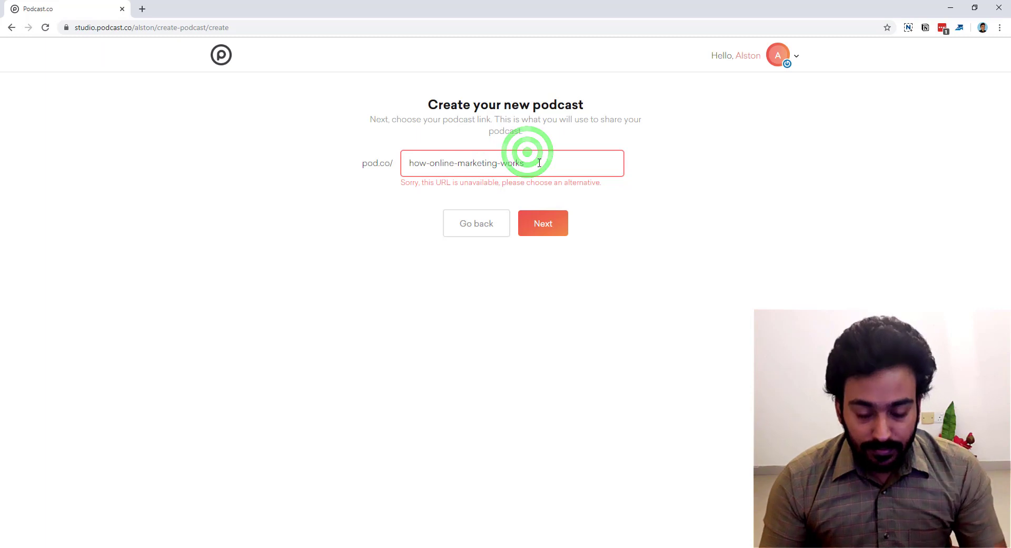
text(-alston)
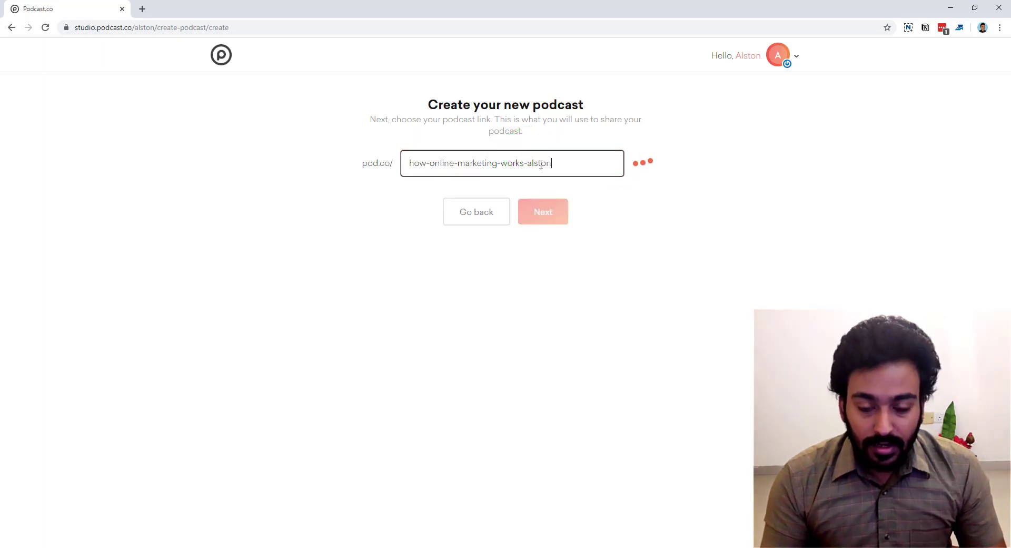
click(560, 183)
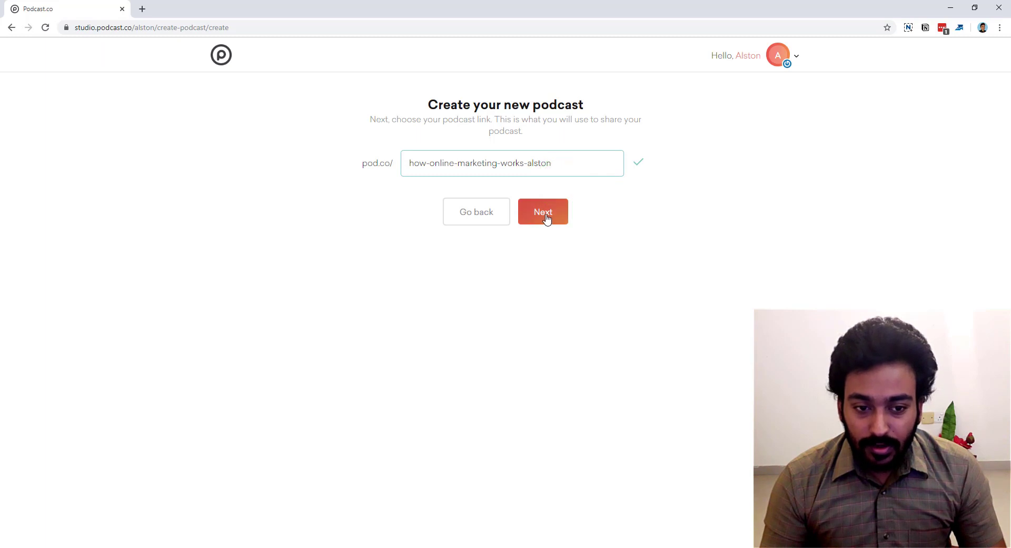
click(546, 218)
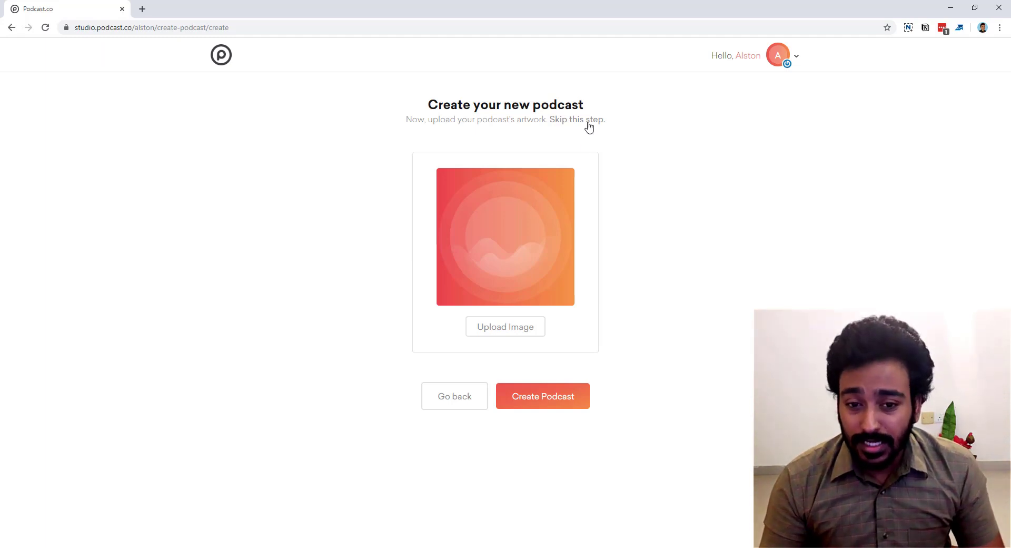
- Upload the red How Online Marketing Works cover from Downloads as artwork, keep it at minimum zoom, and create the podcast
click(507, 329)
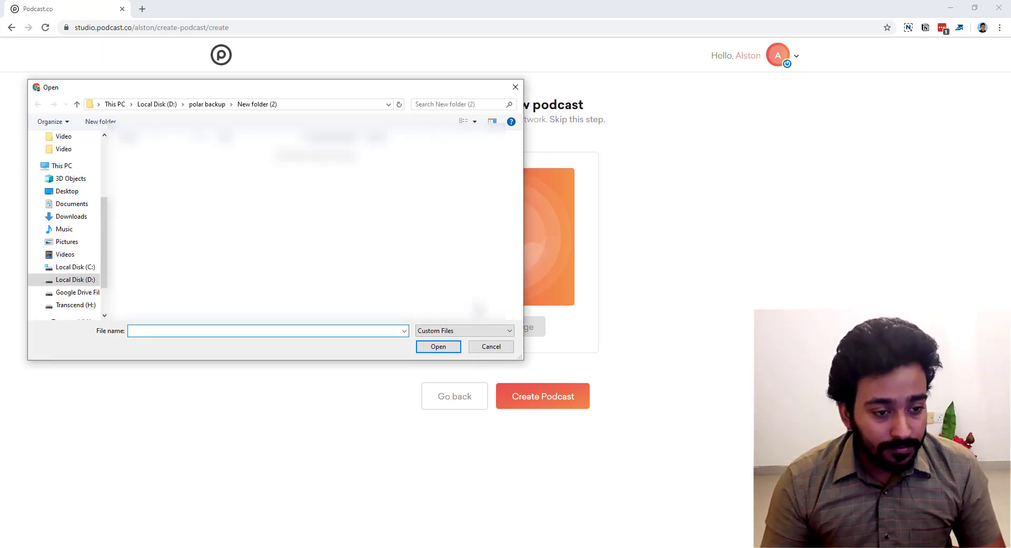
click(65, 221)
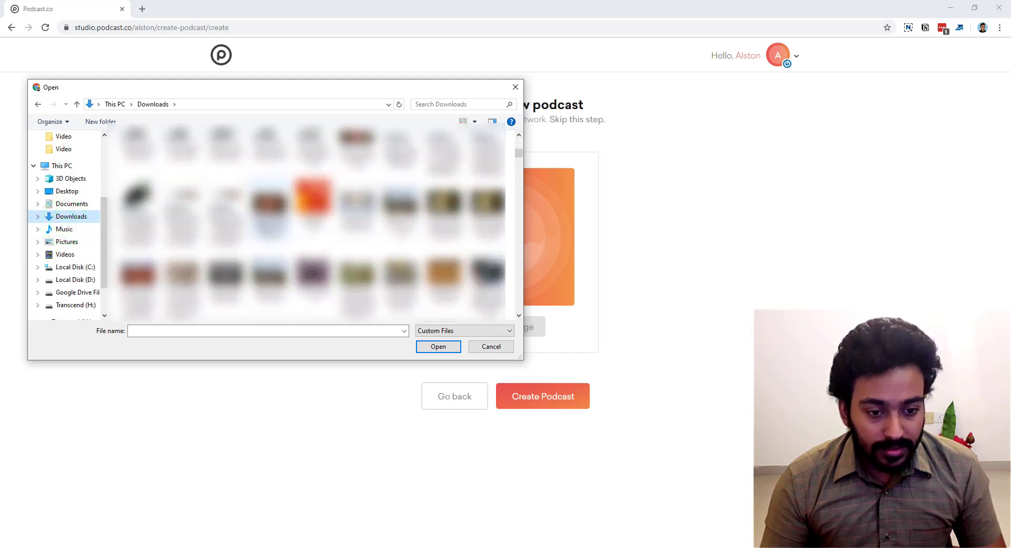
double_click(310, 200)
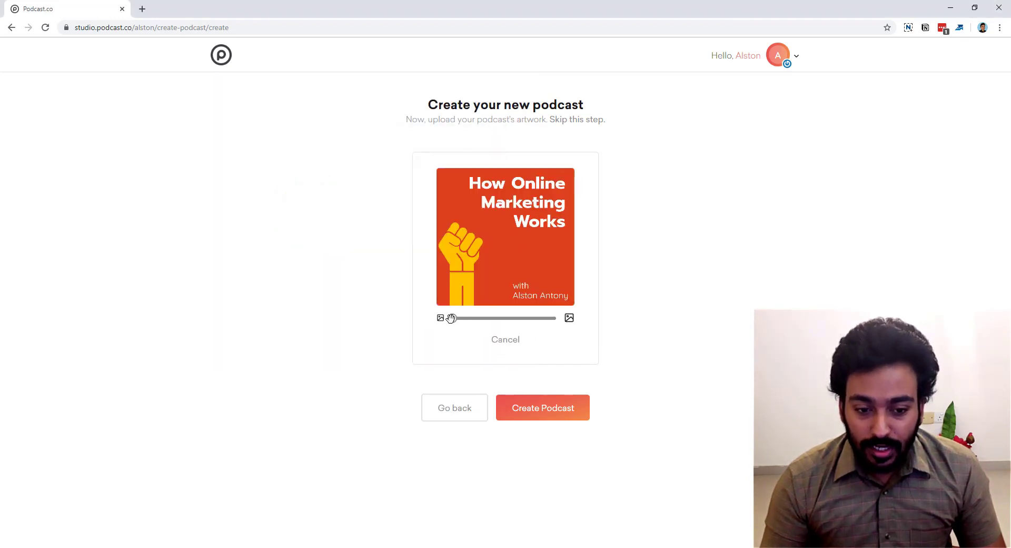
drag(452, 317, 425, 327)
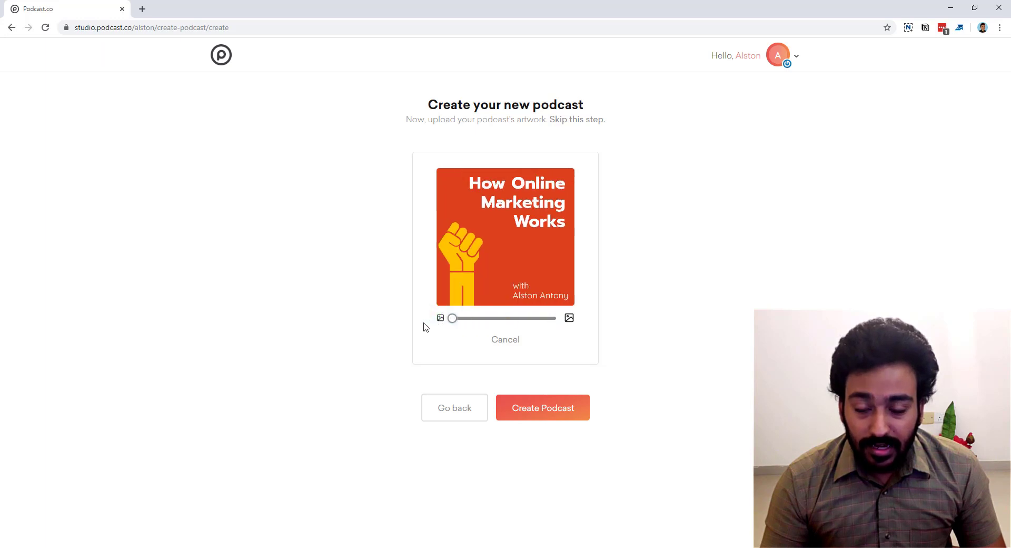
click(414, 327)
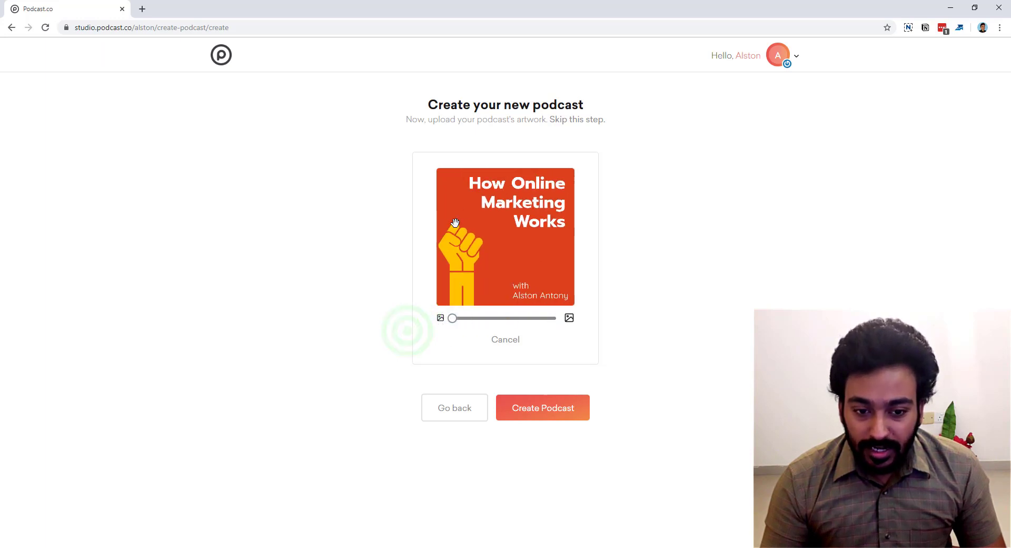
click(535, 415)
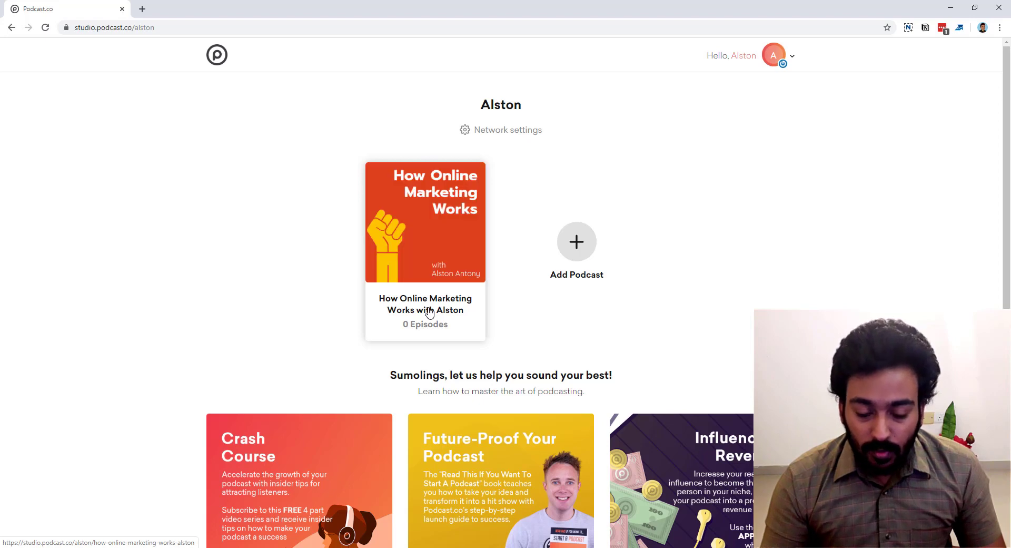
- Open the How Online Marketing Works podcast and upload a new episode file from inside the polar backup folder on Local Disk (D:)
click(430, 311)
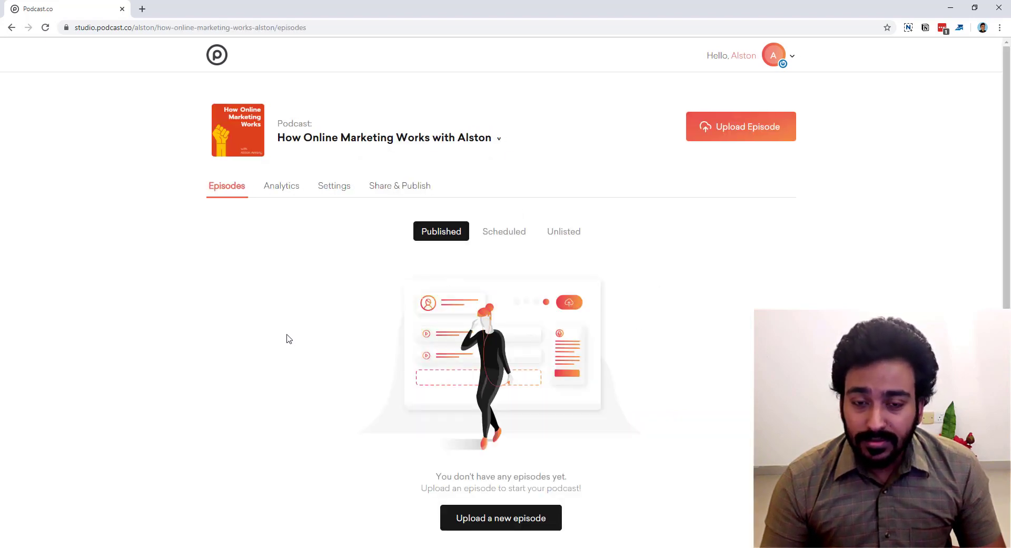
scroll(289, 315, down, 1)
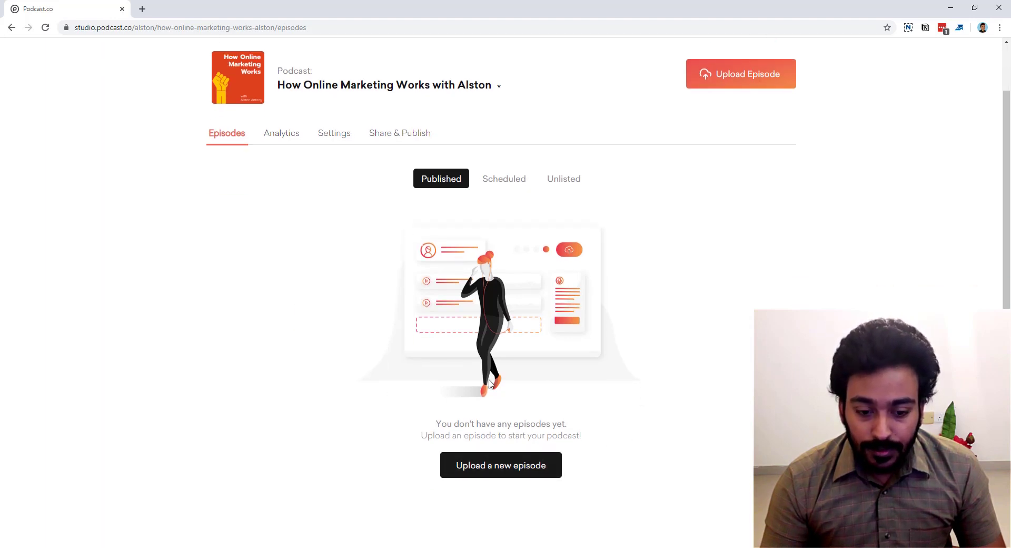
click(480, 464)
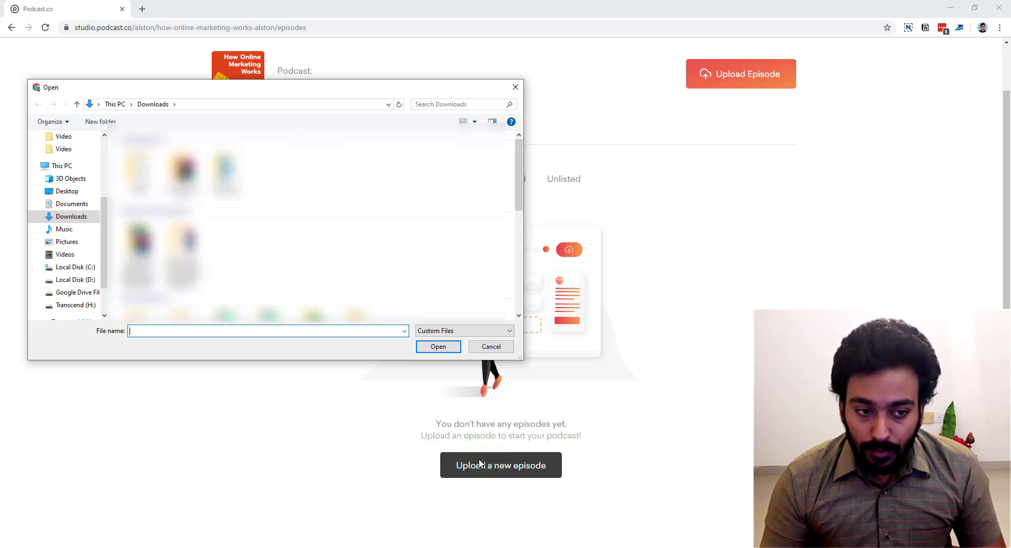
click(79, 279)
scroll(263, 226, down, 5)
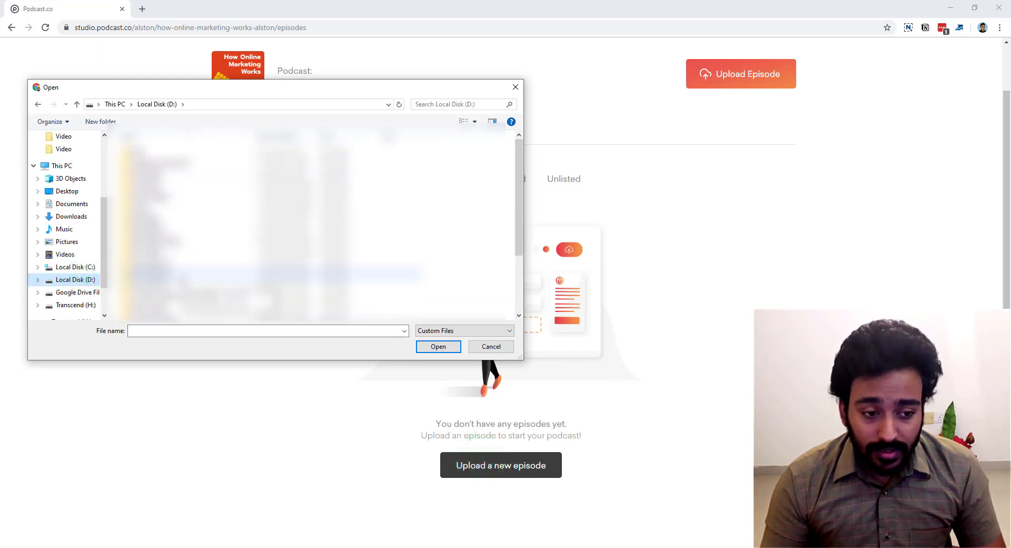
click(184, 225)
double_click(183, 225)
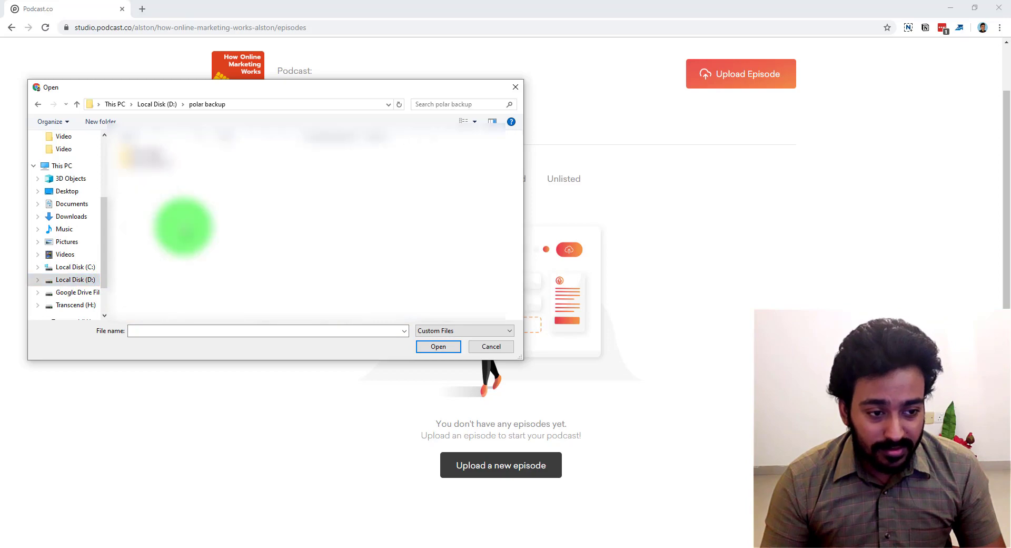
double_click(175, 162)
double_click(166, 156)
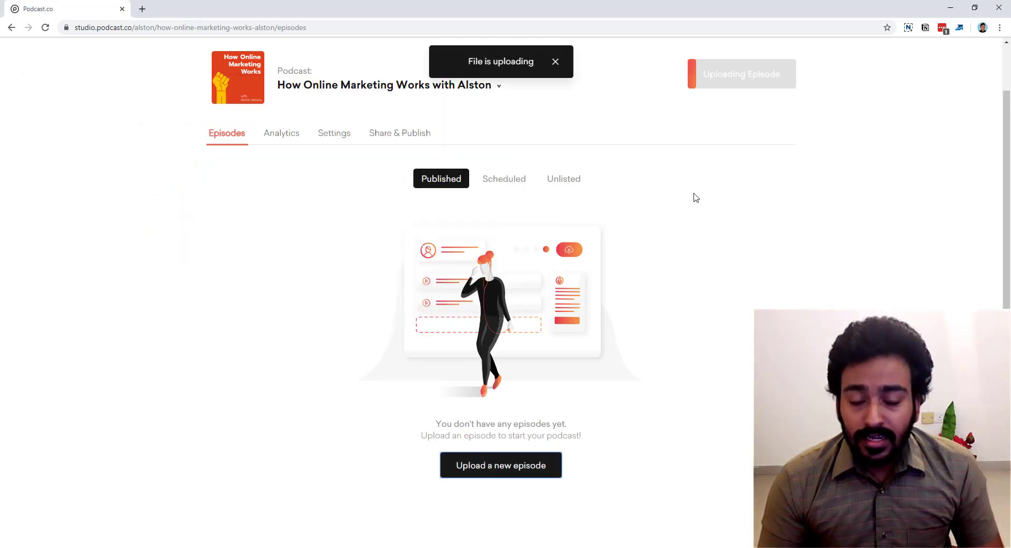
scroll(720, 109, up, 1)
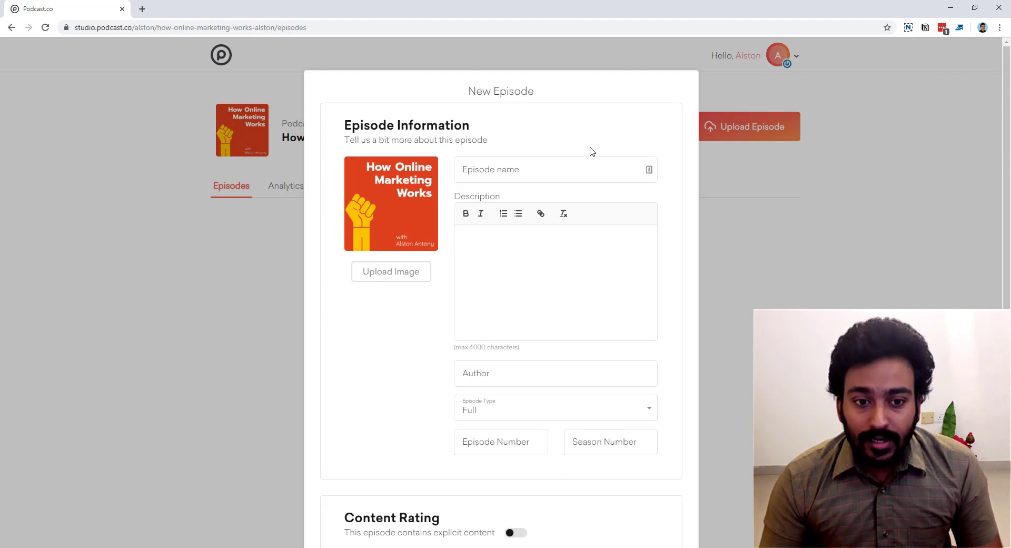
- Name the new episode "Episode 1" and enter "Description" as its description, correcting the spelling
click(547, 173)
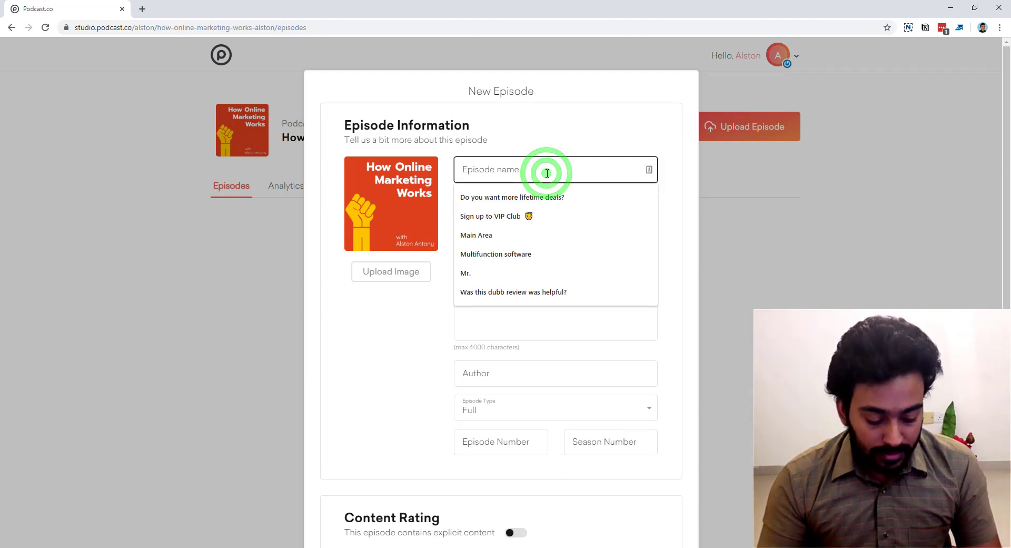
text(Episode 1)
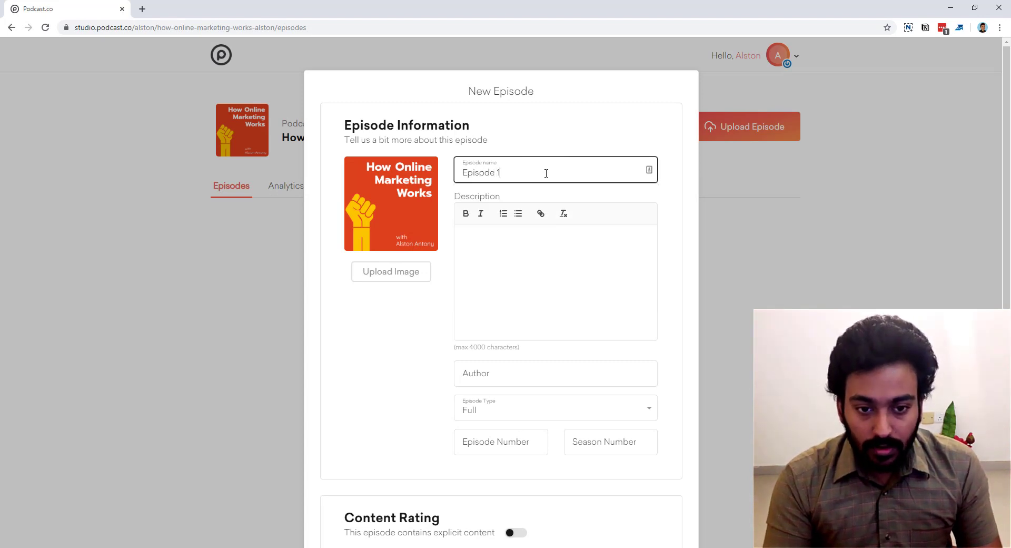
key(Tab)
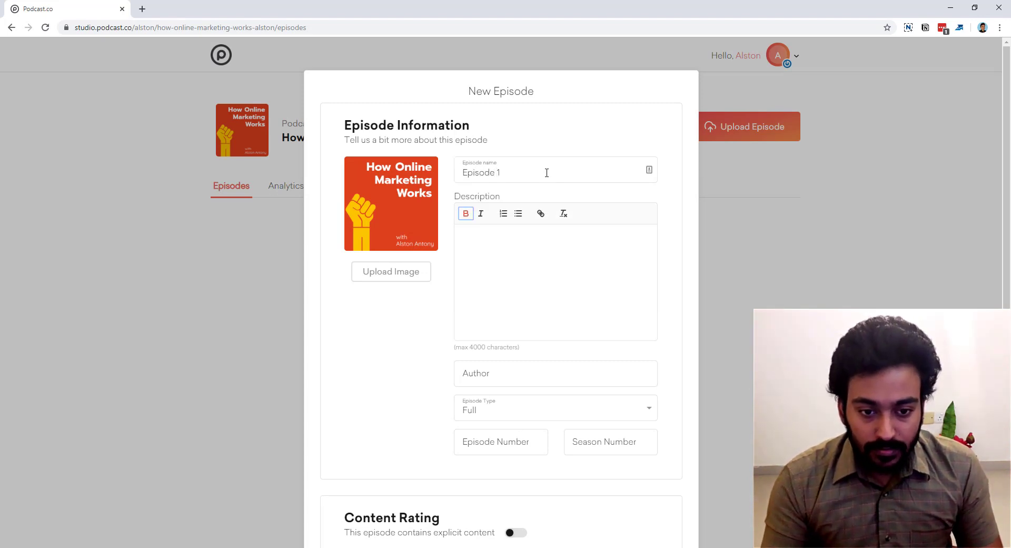
key(Tab)
click(555, 267)
text(De)
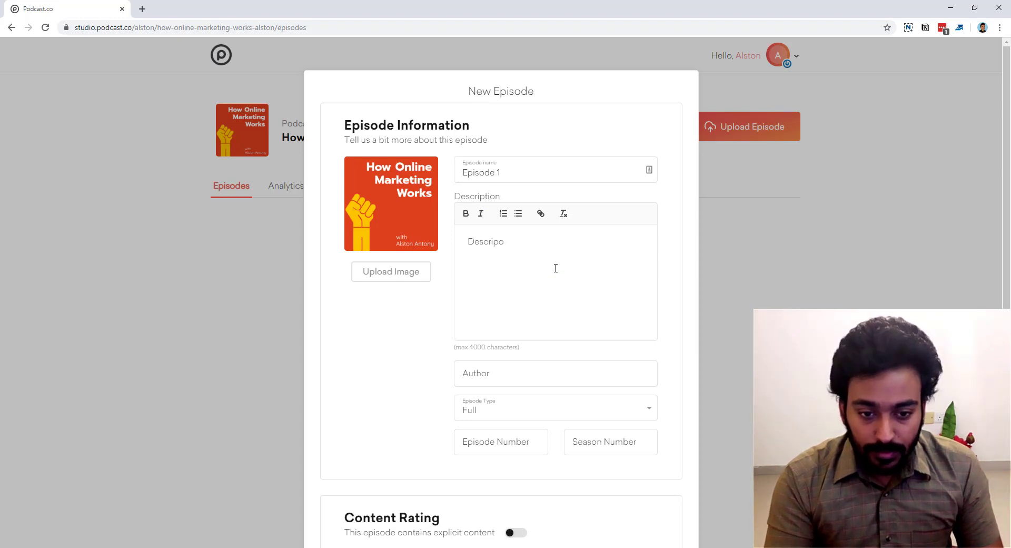
text(scripion)
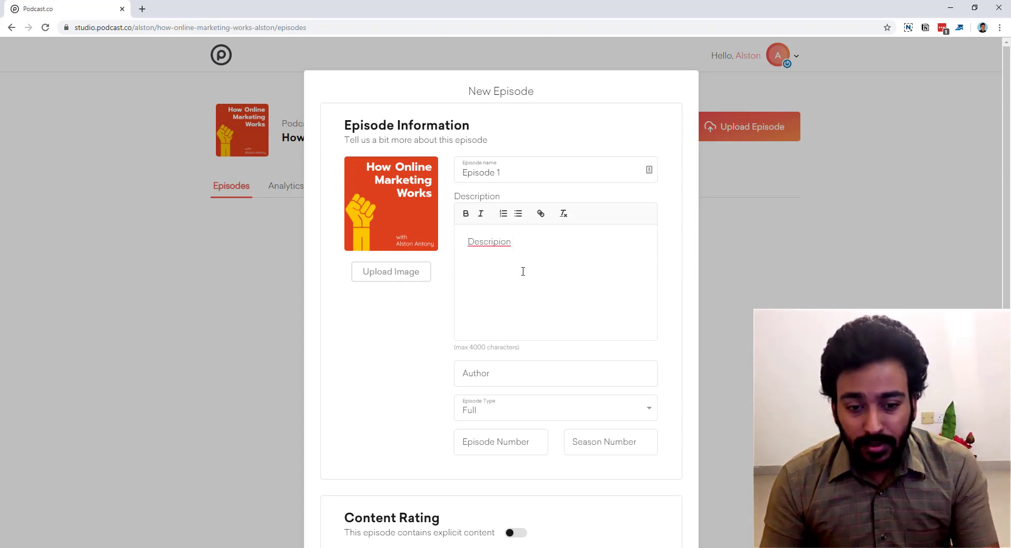
right_click(503, 242)
click(507, 250)
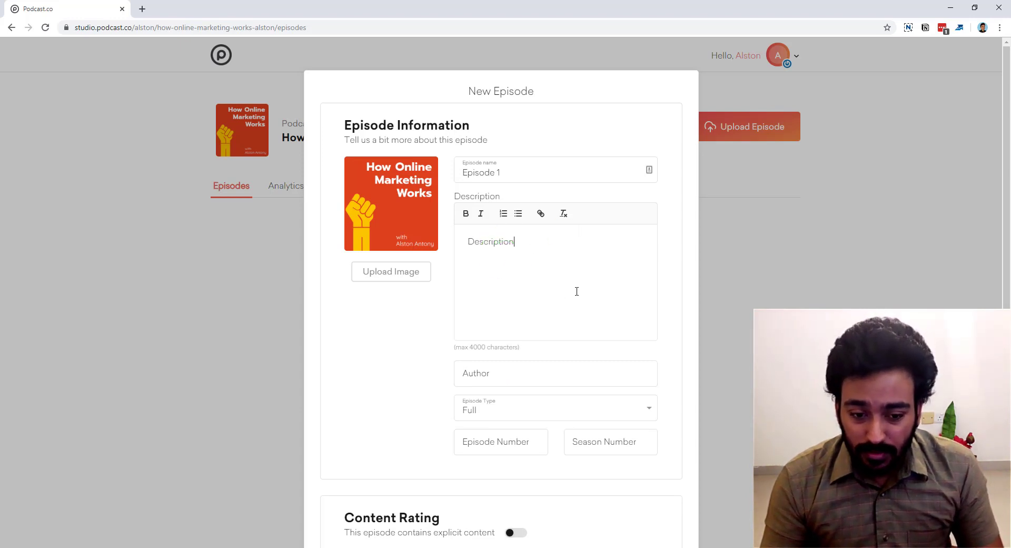
- Enter the host's name as the episode author, review the episode types and keep Full
click(520, 377)
text(Alsto)
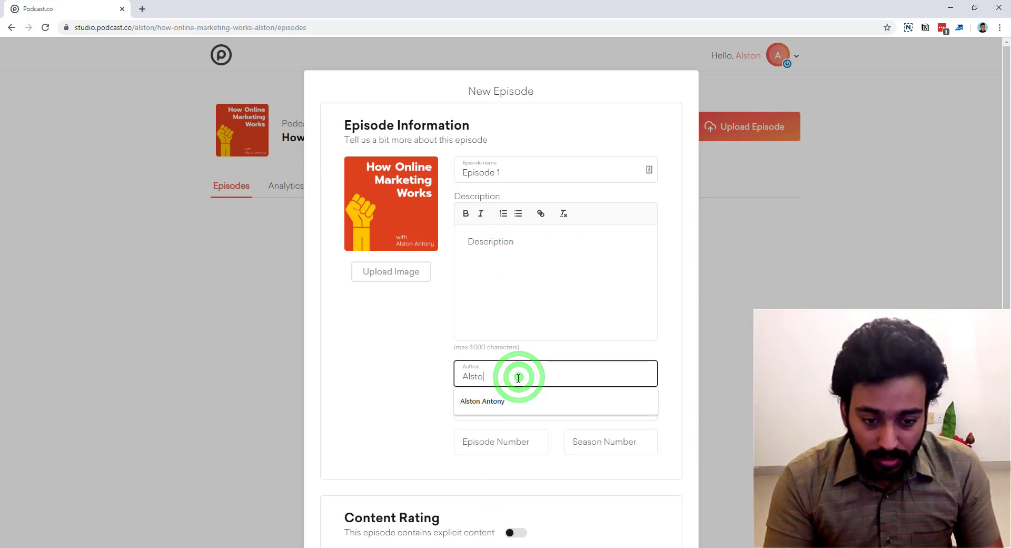
text(n Antony)
key(Tab)
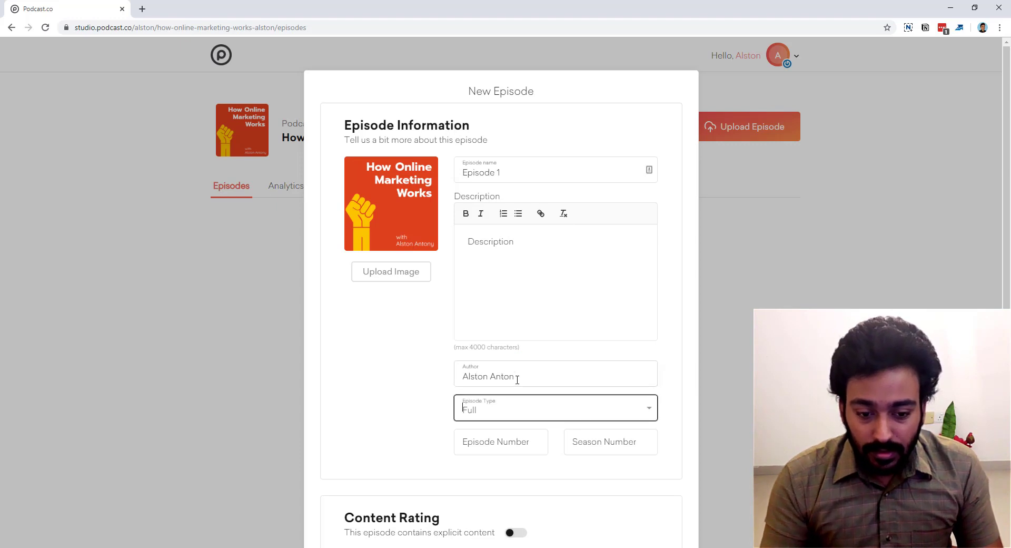
scroll(400, 391, down, 1)
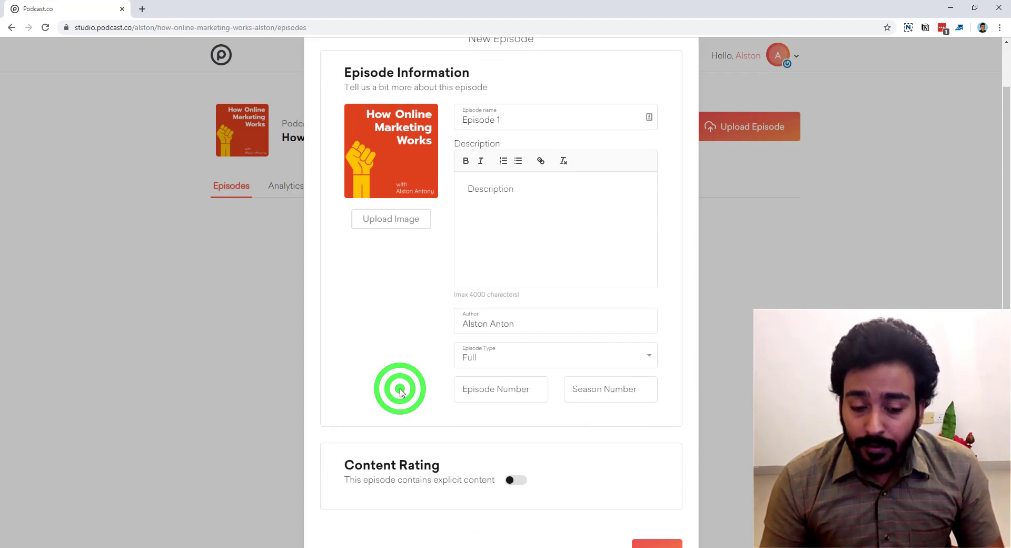
click(506, 355)
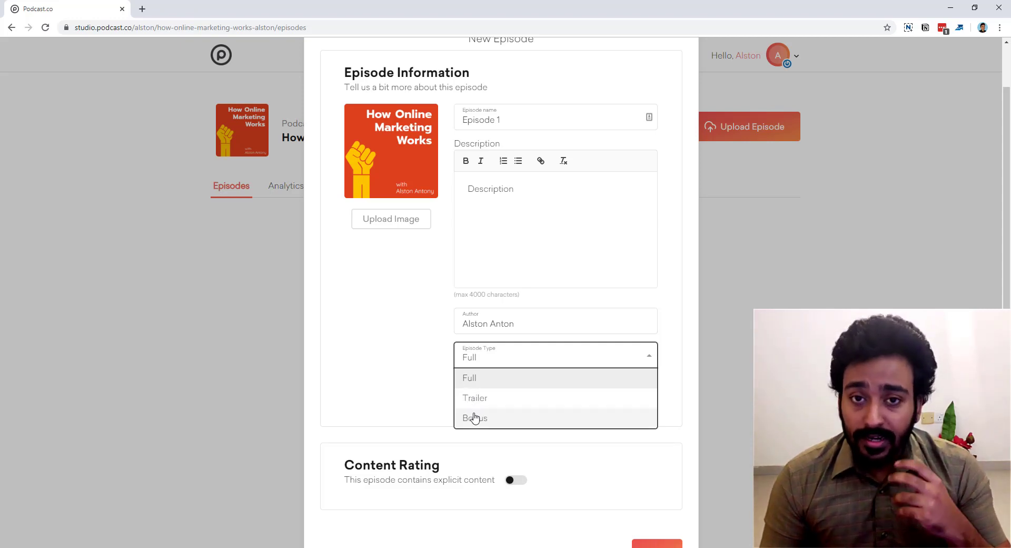
click(419, 378)
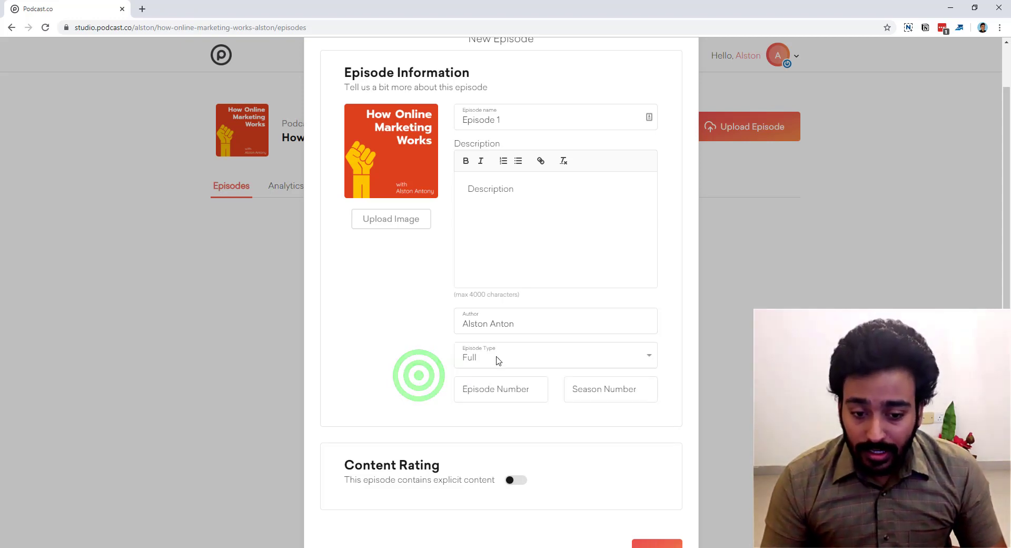
- Set both the episode number and the season number to 1
click(535, 388)
click(588, 389)
click(646, 386)
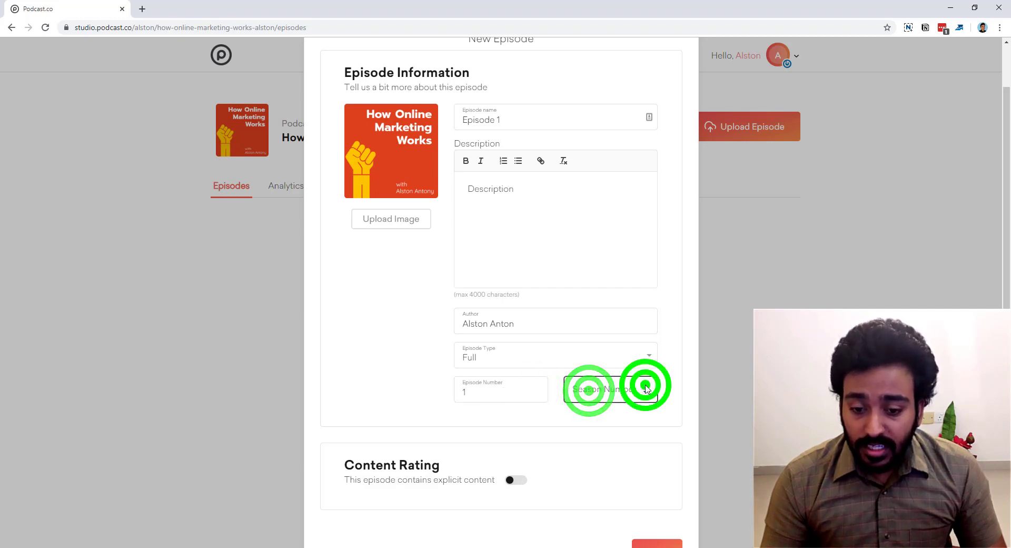
click(678, 399)
scroll(634, 407, down, 1)
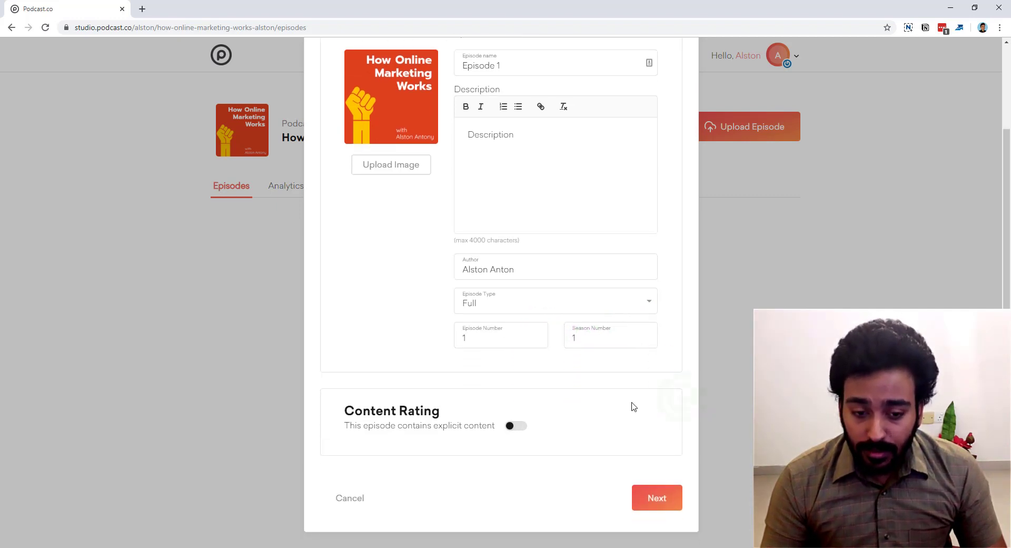
- Mark the episode as containing explicit content and continue to the publishing stage
scroll(634, 407, down, 1)
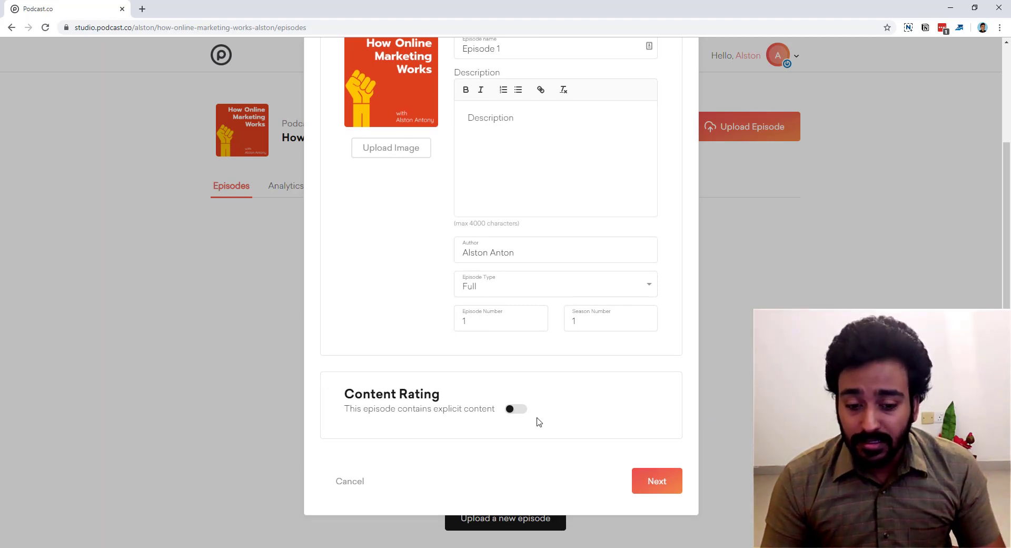
click(519, 410)
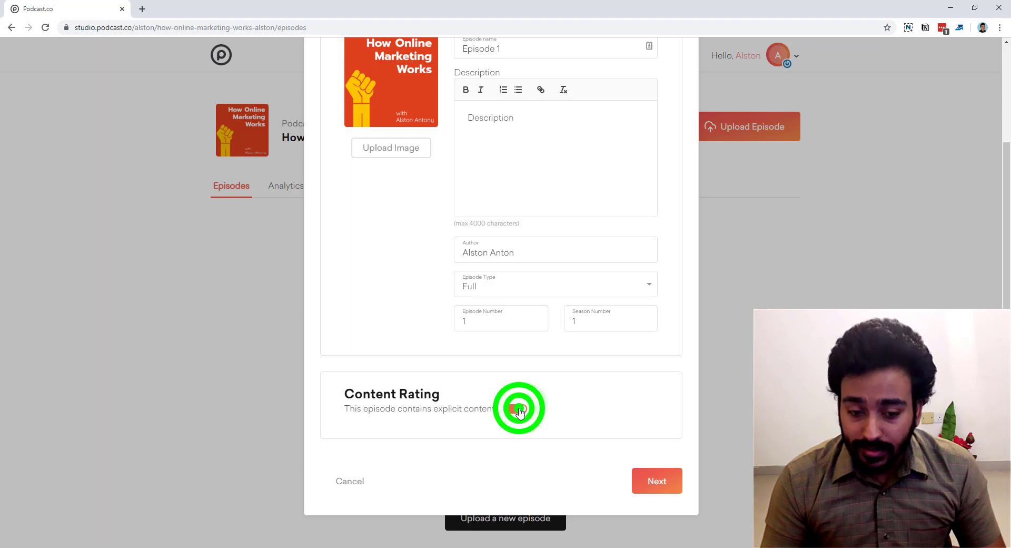
click(665, 478)
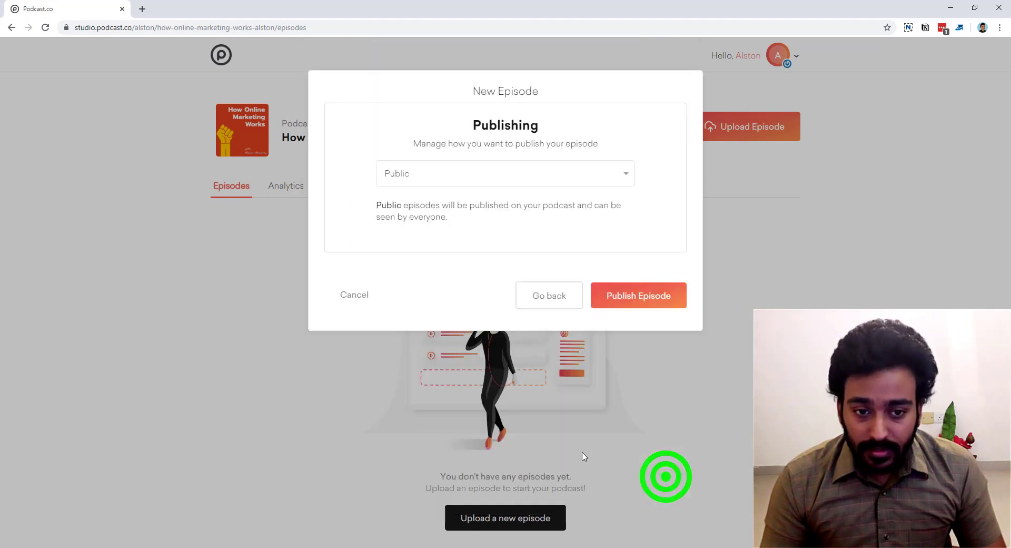
- Try the Scheduled publishing option with its date picker, and switch the episode to Unlisted
click(489, 180)
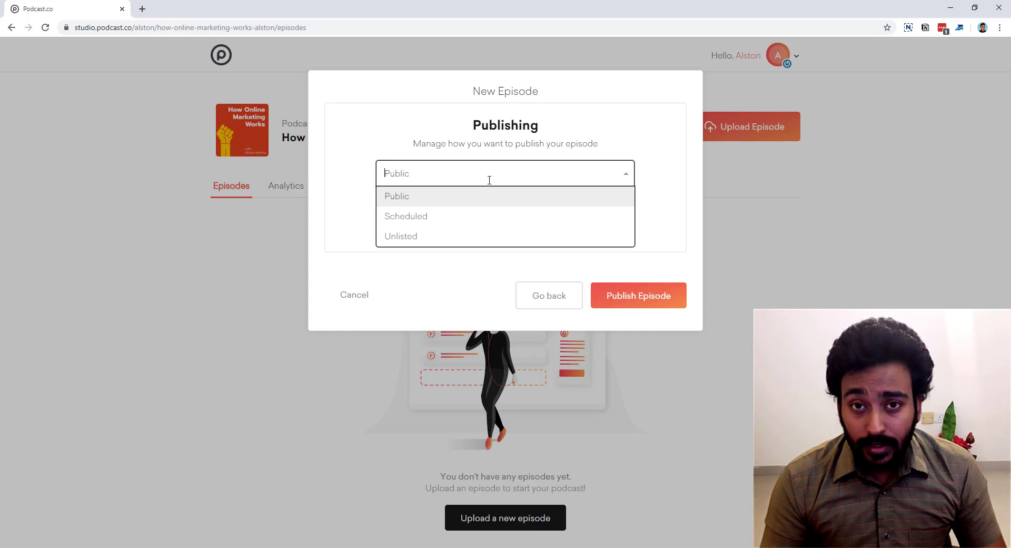
click(417, 218)
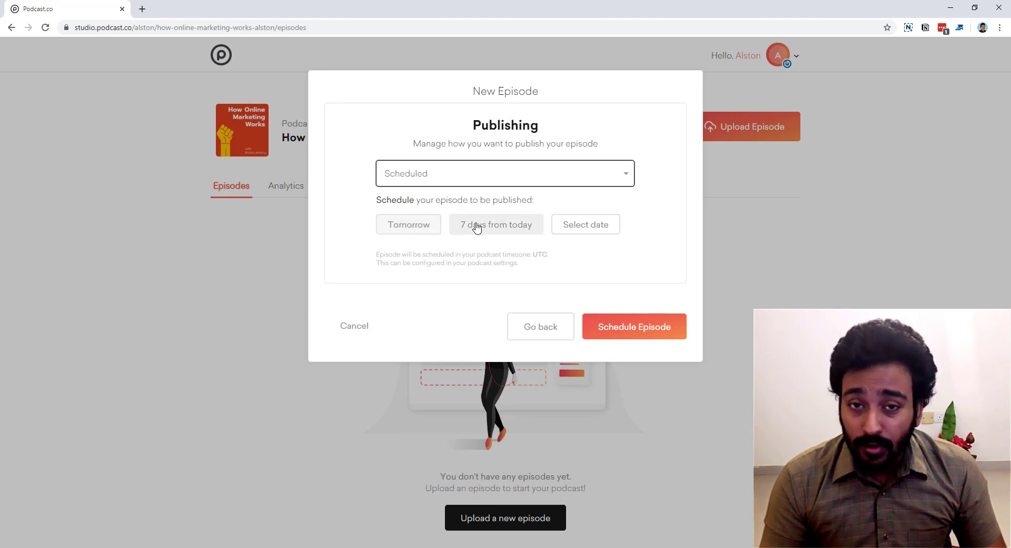
click(594, 226)
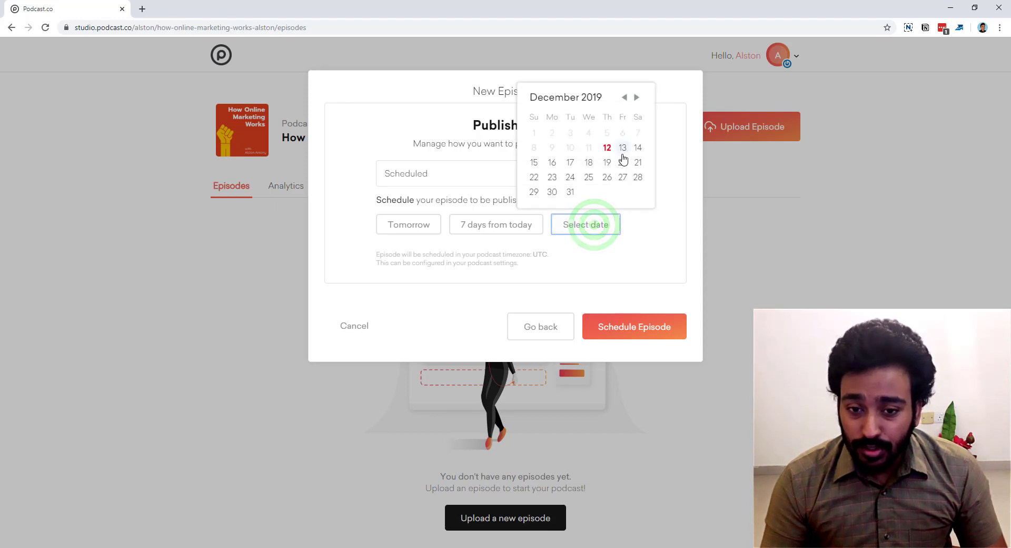
click(634, 254)
click(438, 163)
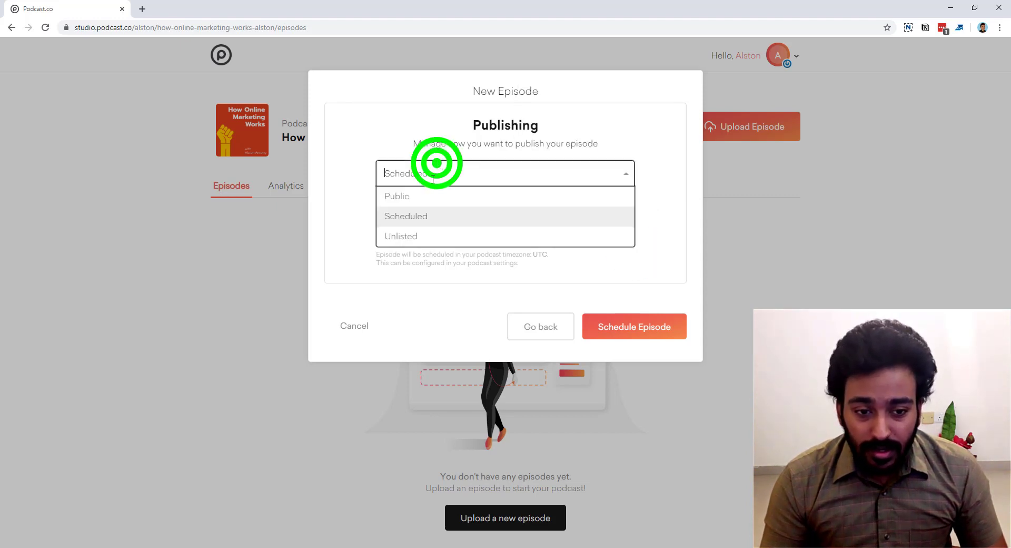
click(412, 238)
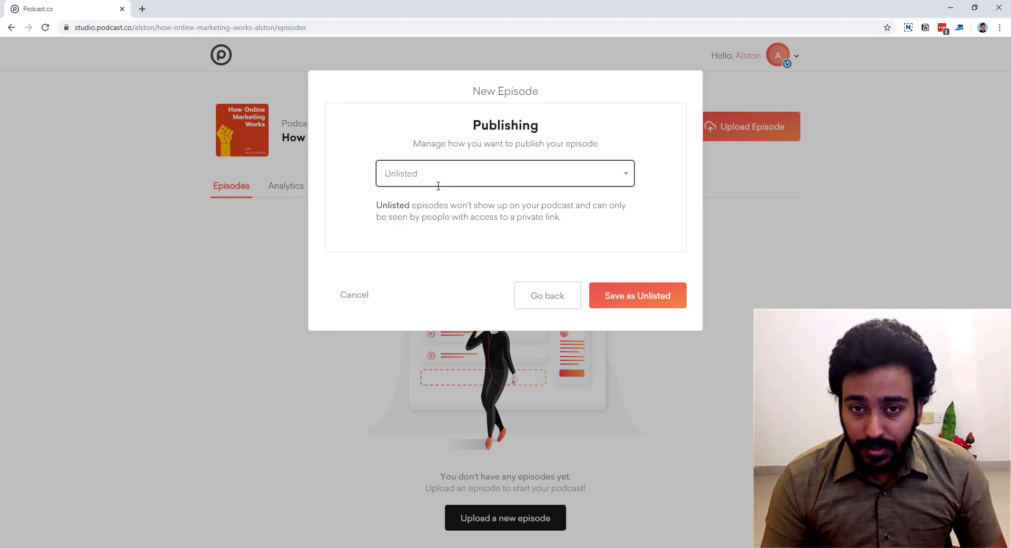
- Set the episode's publishing option to Public and publish it
click(452, 169)
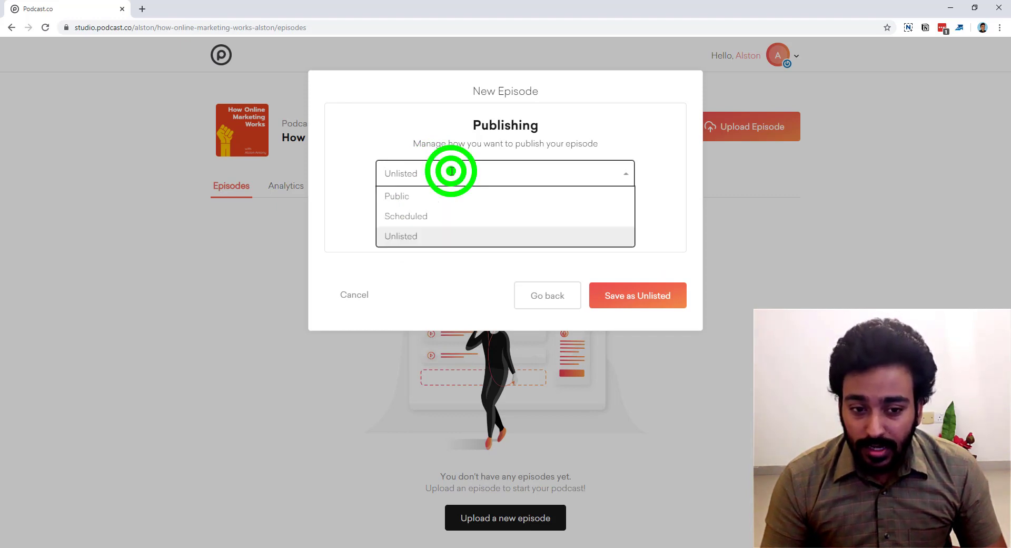
click(445, 198)
click(660, 291)
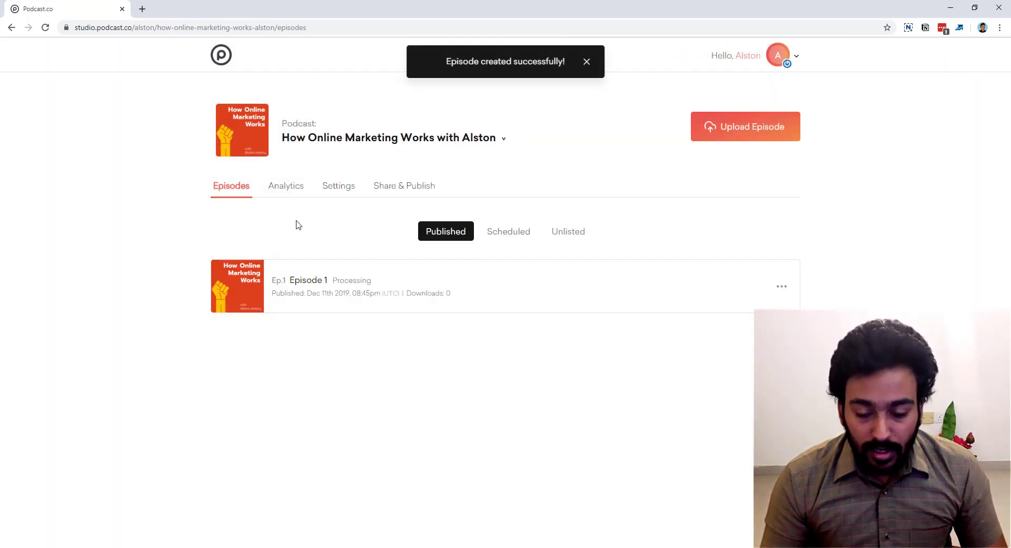
- Examine Episode 1's sharing options, covering the player embed script and the episode page link, and close them
click(744, 286)
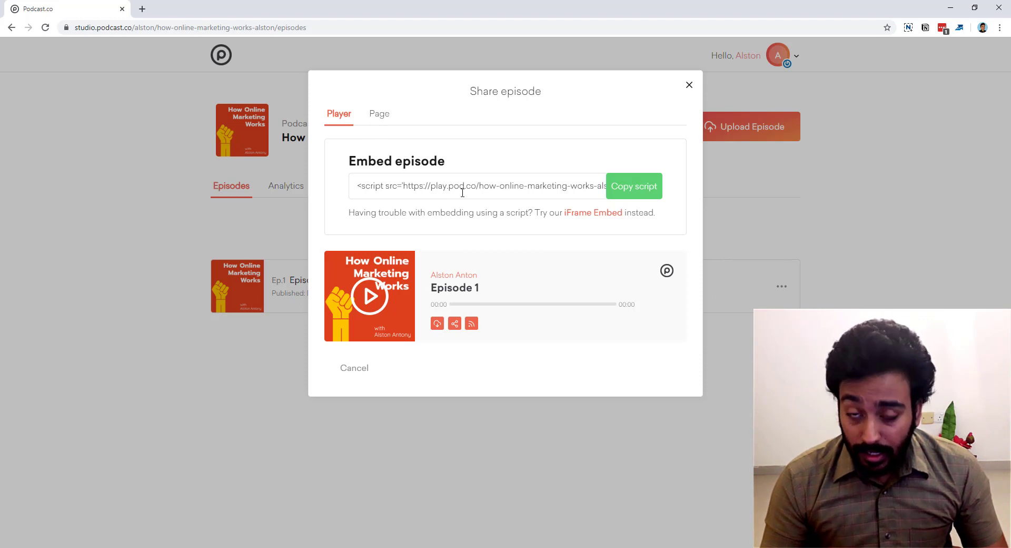
click(381, 117)
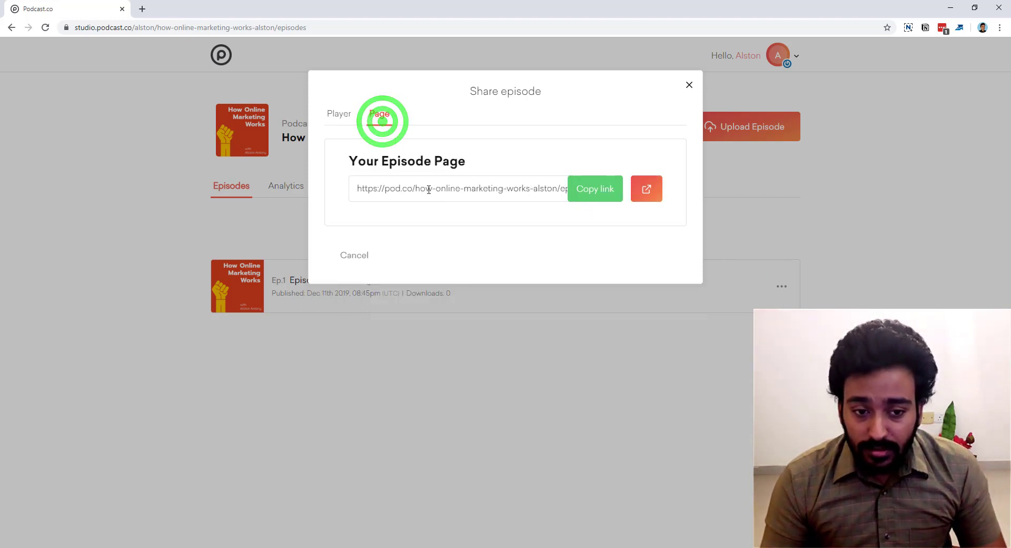
click(340, 116)
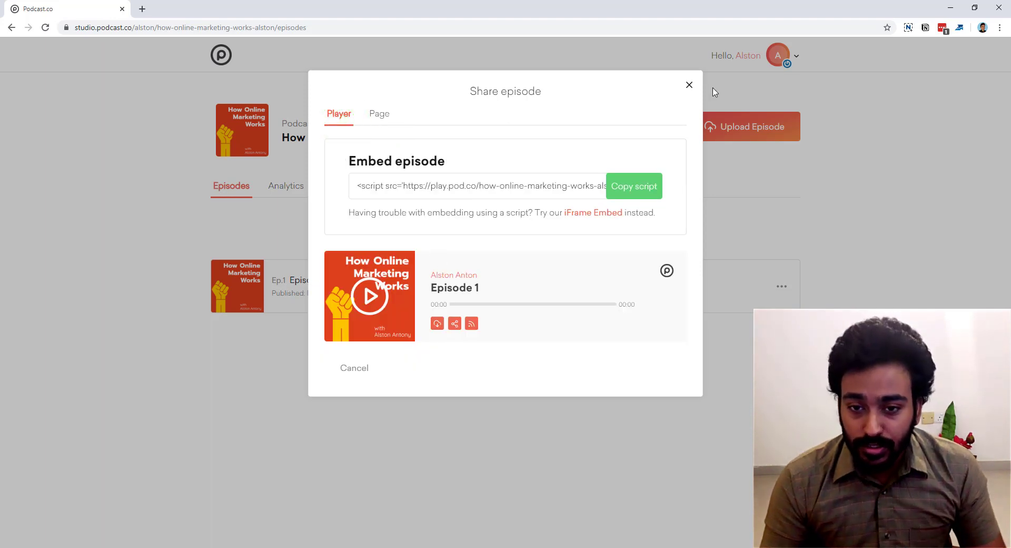
click(687, 89)
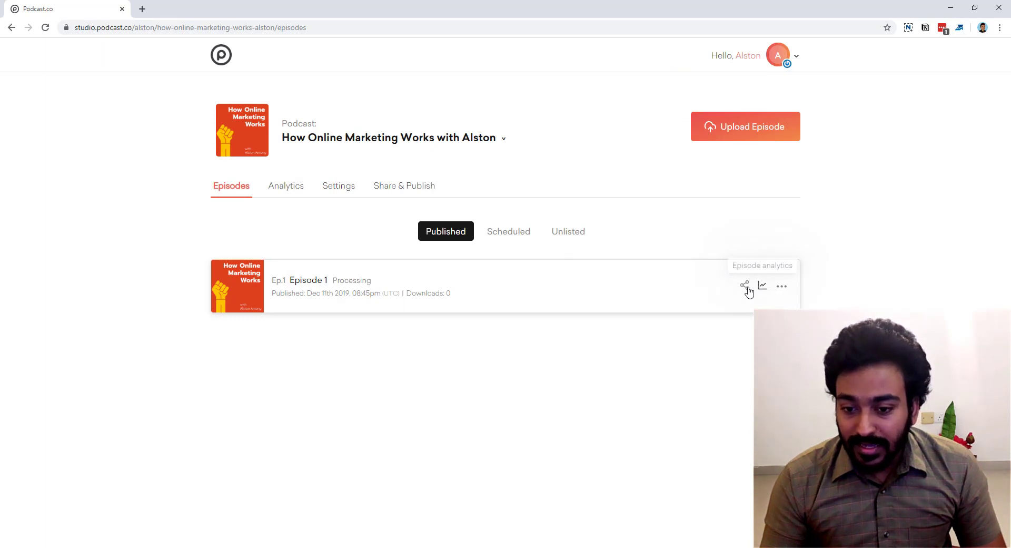
- Review Episode 1's additional options, the podcast's analytics, and its basic settings for name, category, artwork and description
click(782, 287)
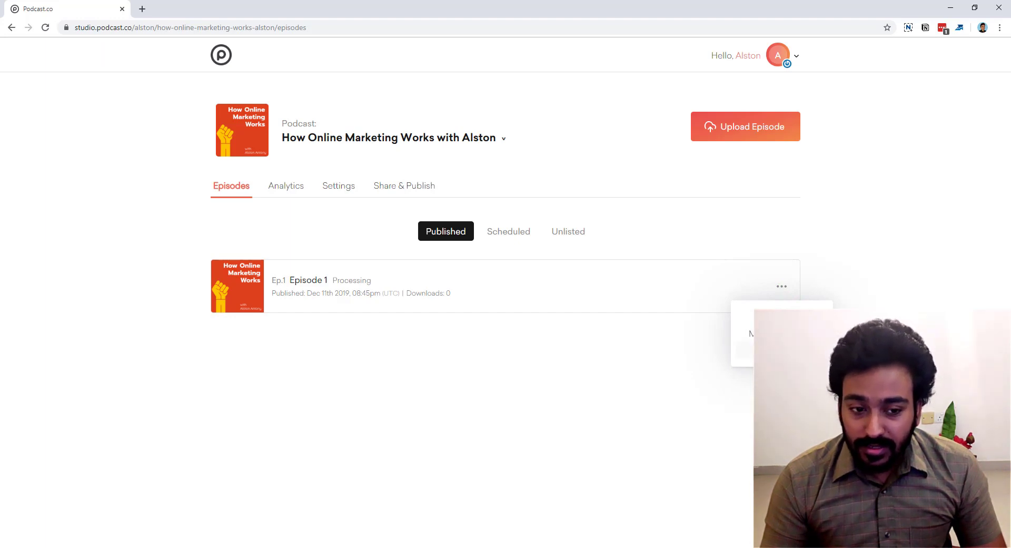
click(289, 194)
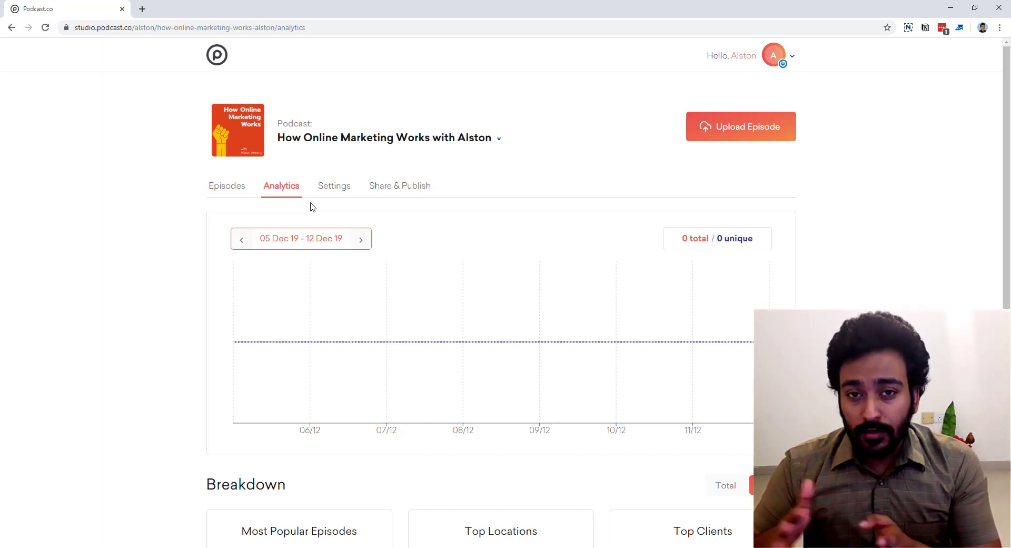
click(339, 194)
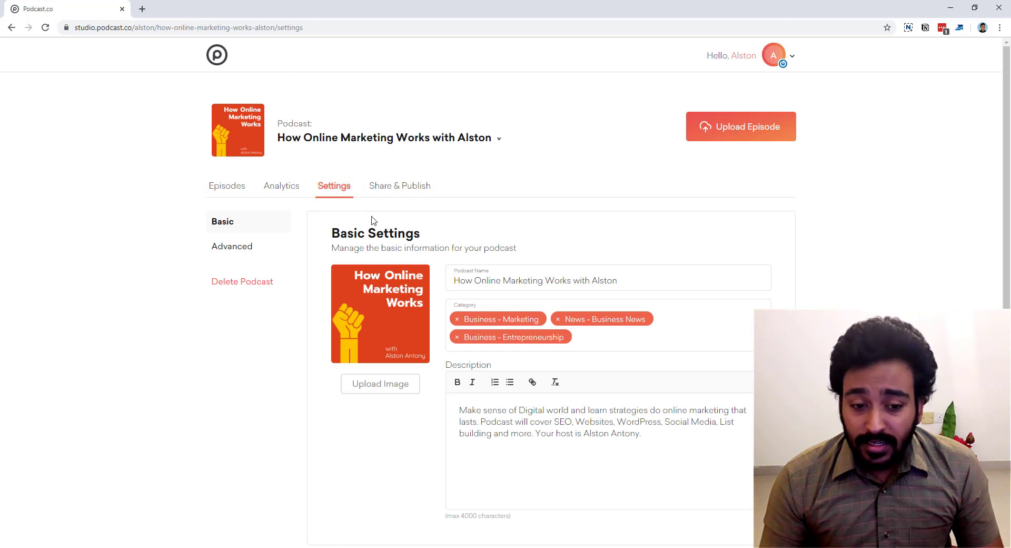
scroll(373, 220, down, 1)
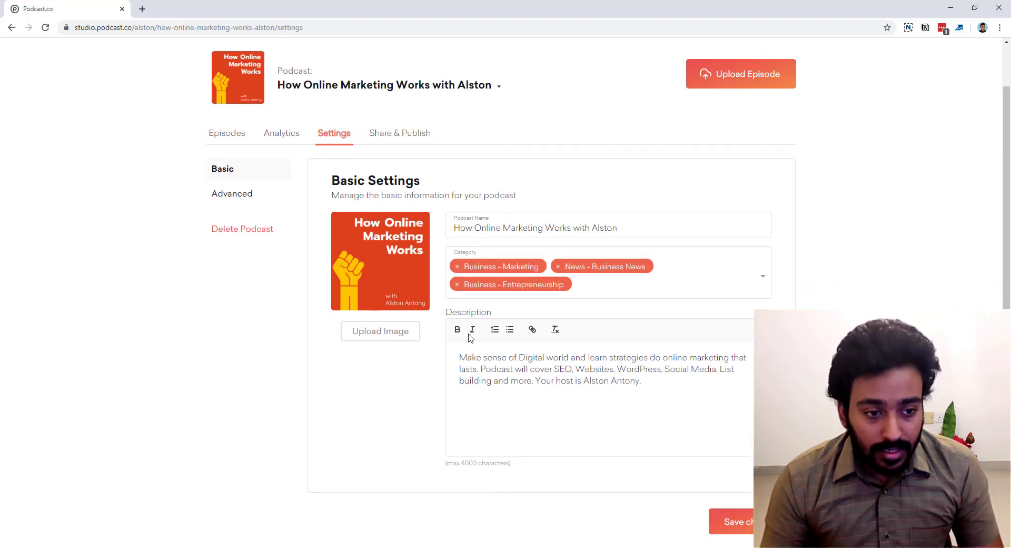
scroll(470, 337, down, 1)
- Examine the podcast's advanced settings, covering subtitle, website, copyright, time zone, author details, and content type, language and rating
click(252, 141)
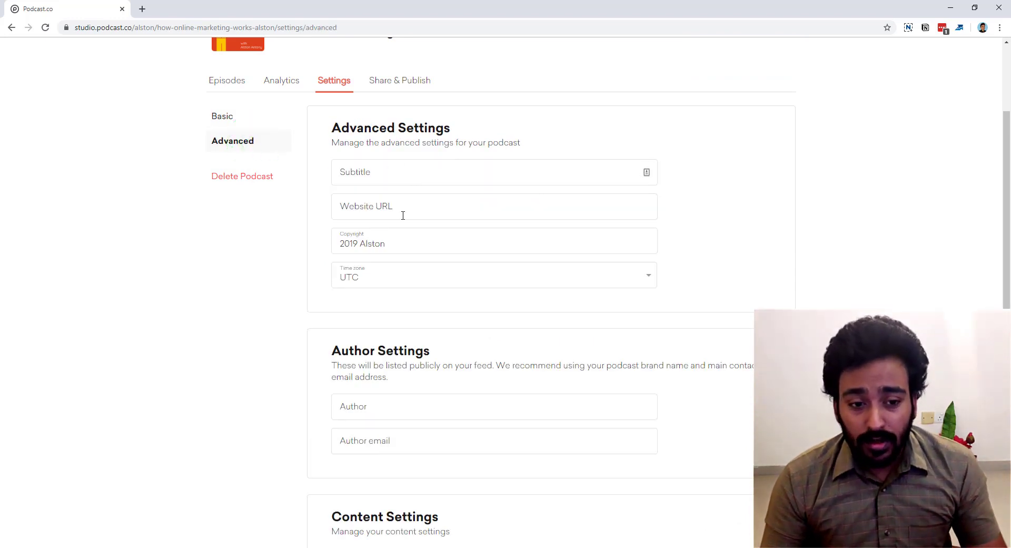
click(398, 242)
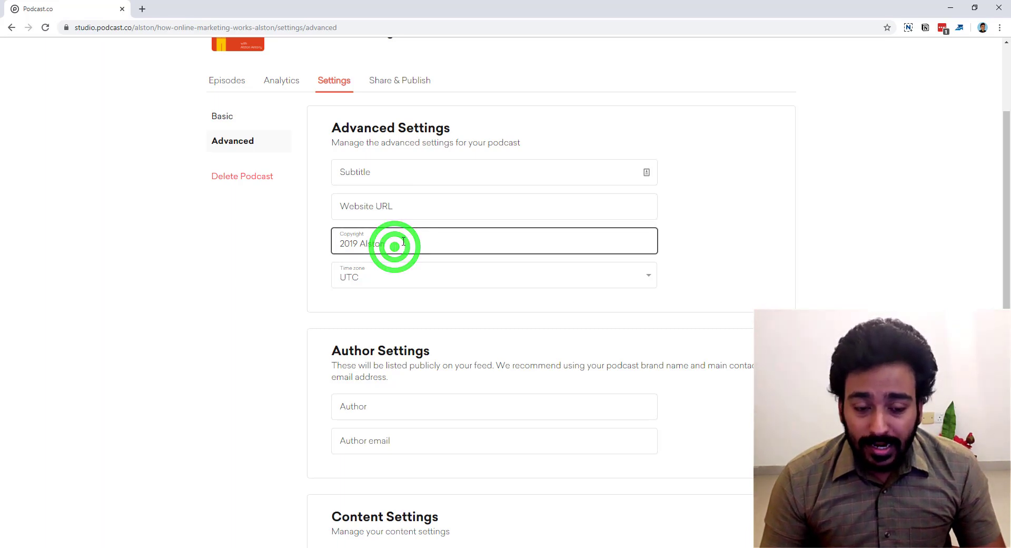
scroll(401, 244, down, 2)
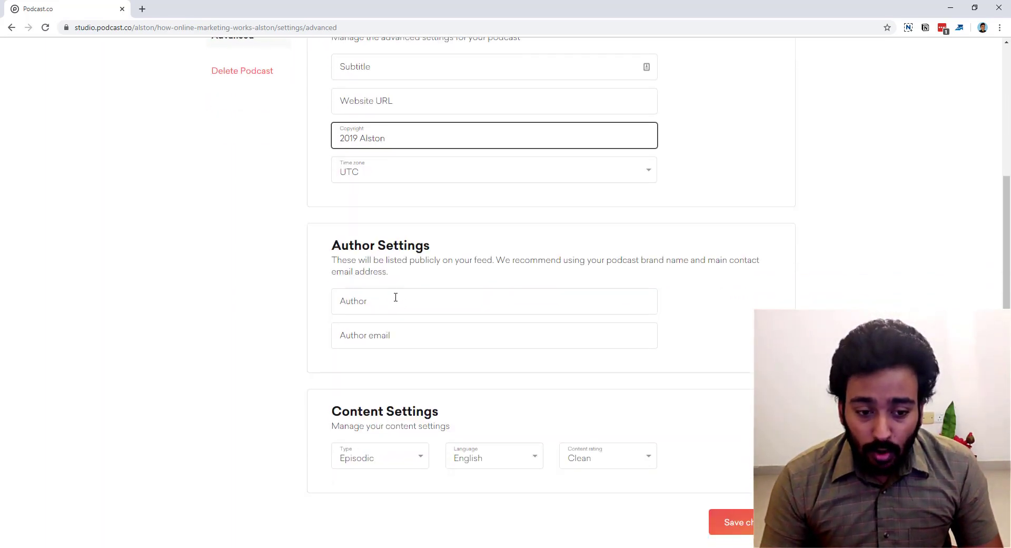
scroll(387, 370, down, 2)
scroll(387, 361, up, 4)
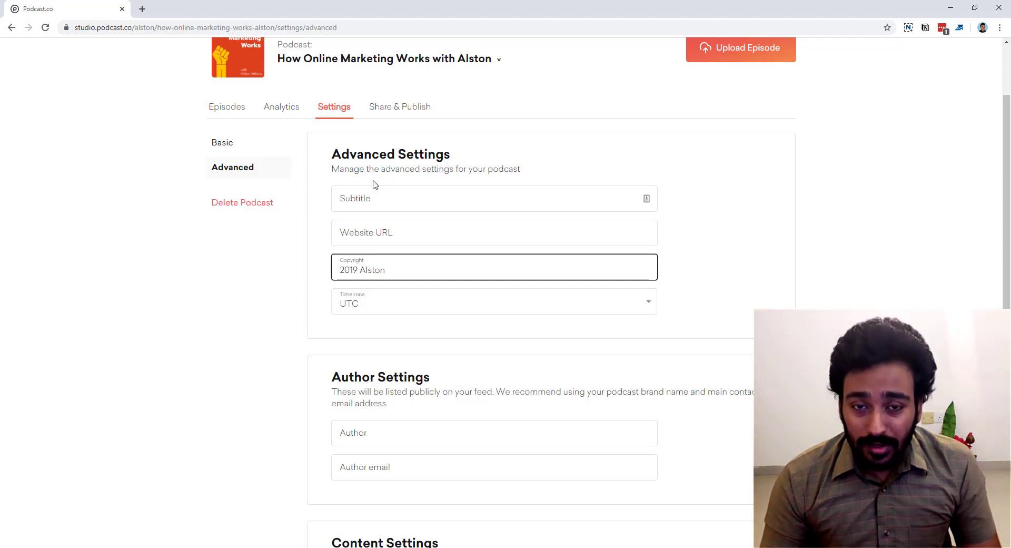
scroll(337, 211, down, 1)
scroll(318, 219, up, 2)
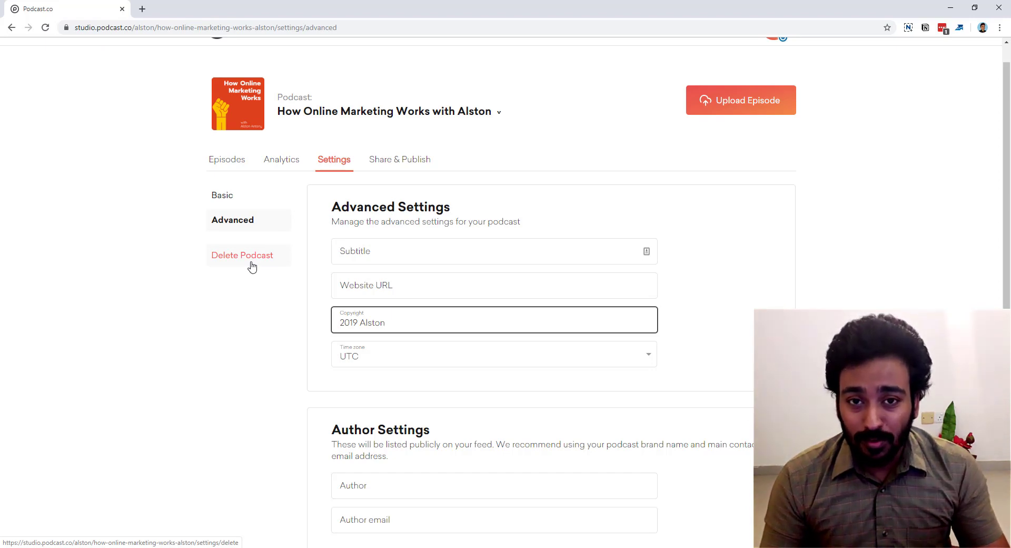
scroll(303, 234, up, 1)
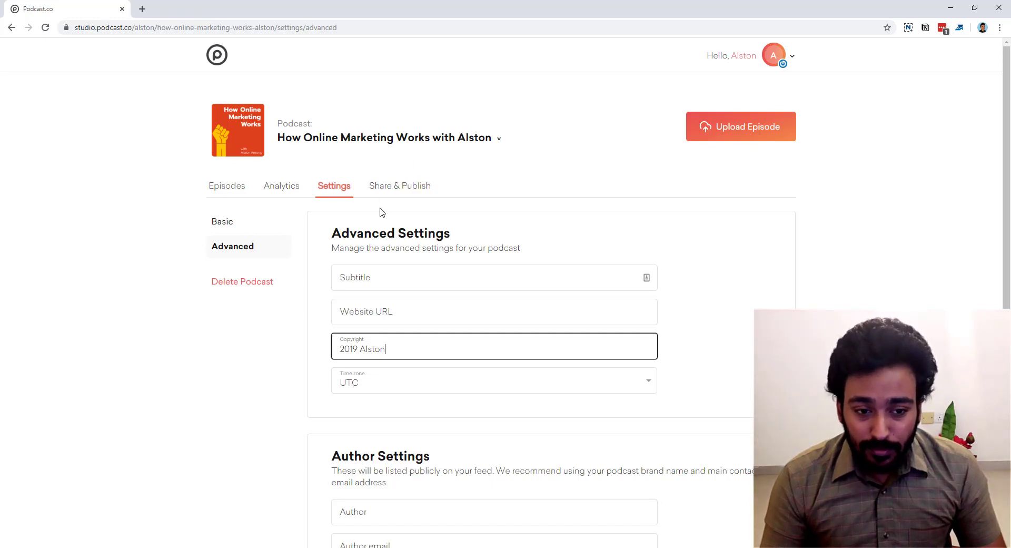
- Examine the podcast's distribution and RSS feed options, plus its player's embed script, style and information display settings
click(395, 196)
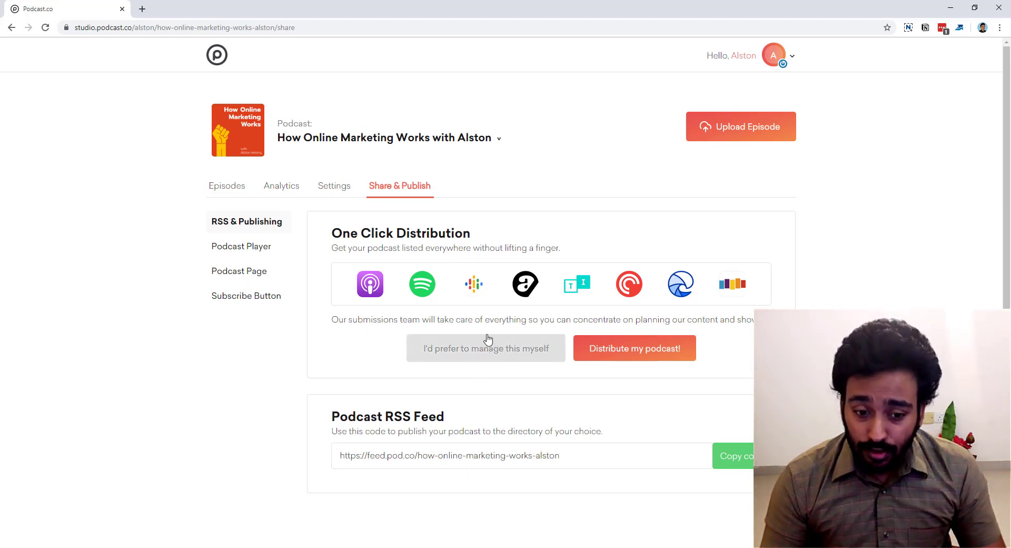
scroll(459, 390, down, 1)
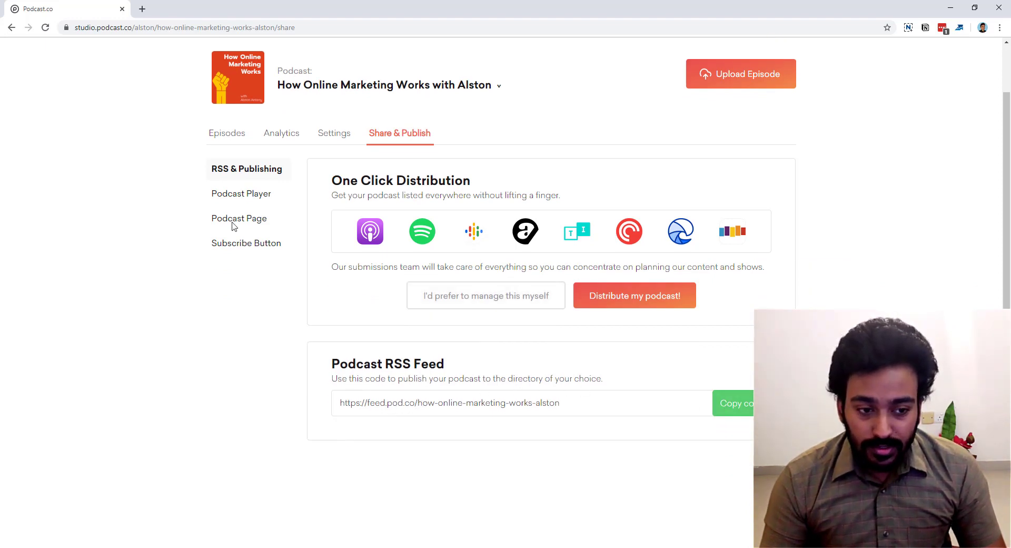
click(241, 197)
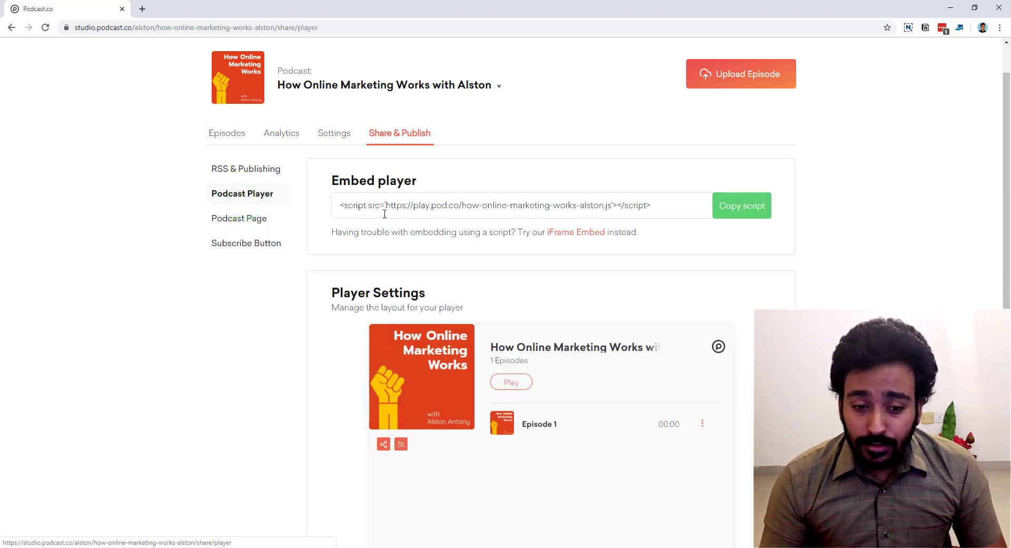
scroll(439, 261, down, 1)
scroll(527, 255, down, 2)
scroll(605, 316, up, 2)
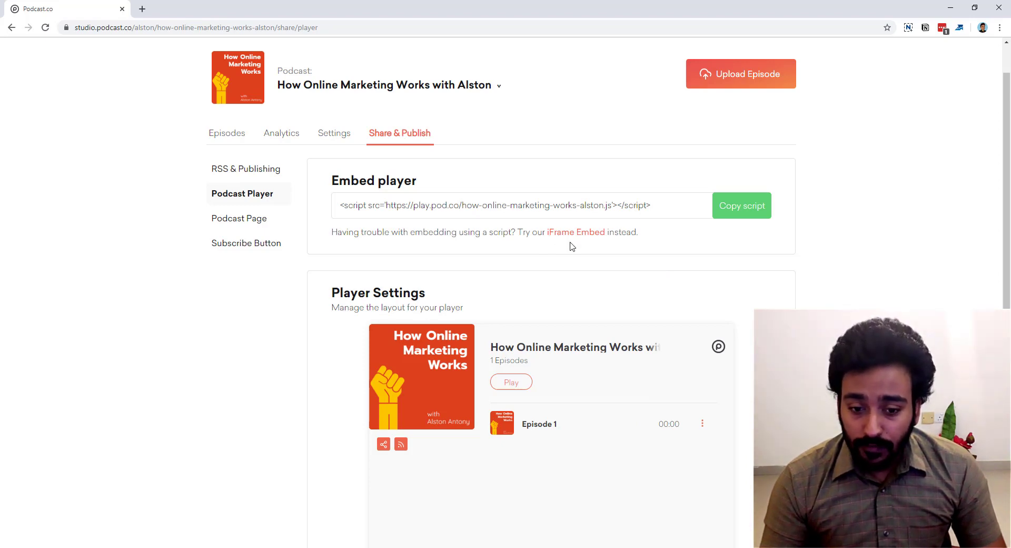
scroll(566, 245, down, 4)
scroll(564, 257, down, 3)
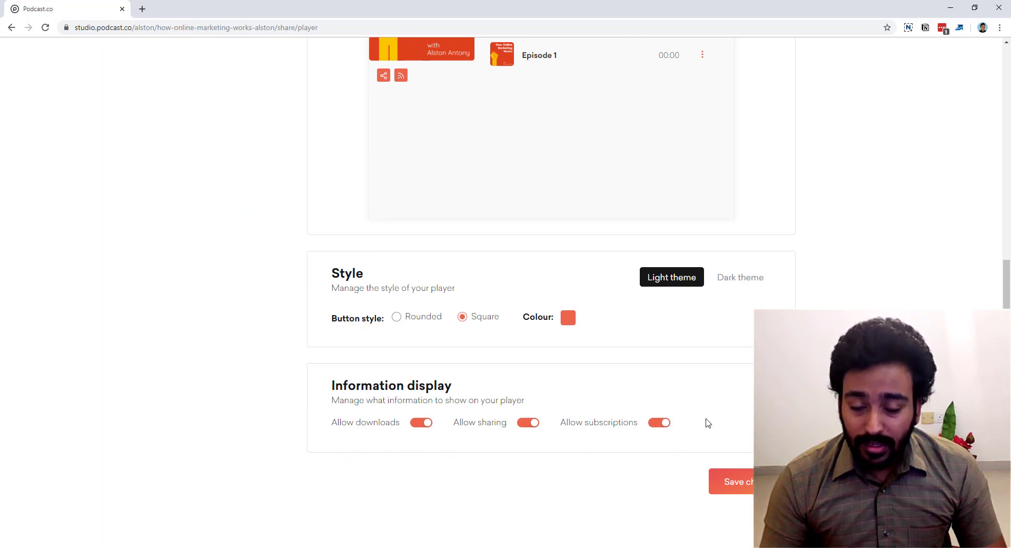
scroll(706, 422, up, 7)
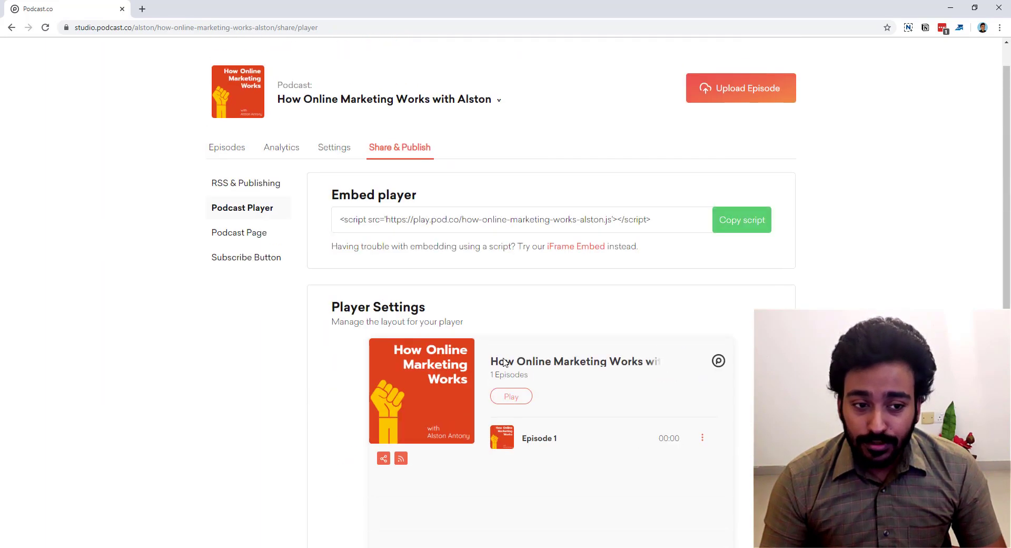
- Copy the podcast page's public link from the sharing options and open it in a new browser tab
click(245, 233)
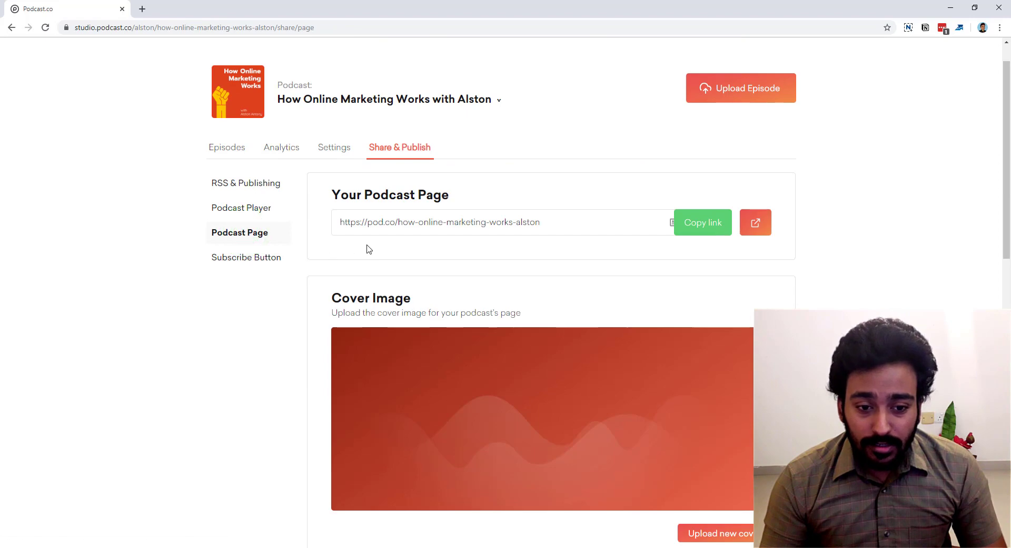
double_click(464, 222)
triple_click(464, 221)
key(ctrl+c)
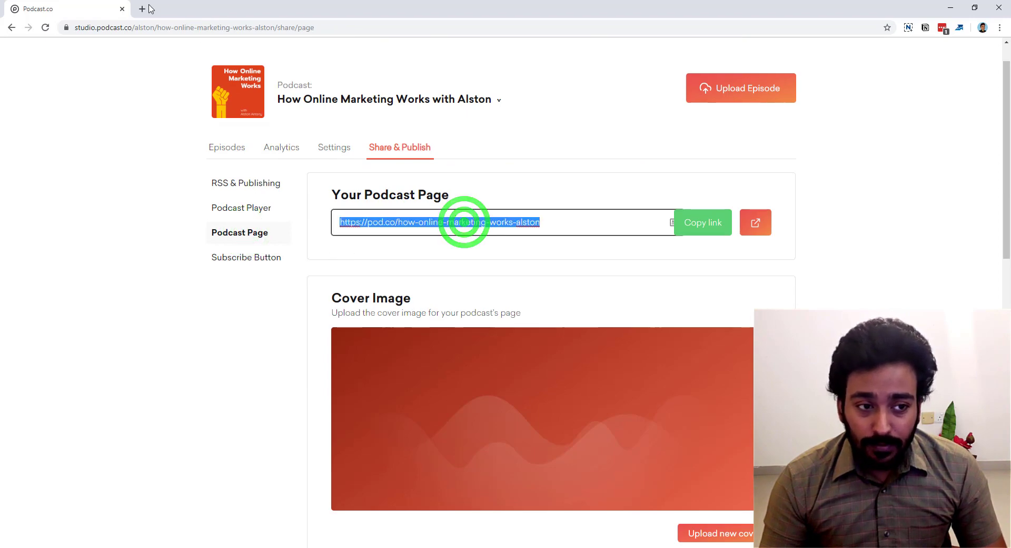
click(142, 9)
key(ctrl+v)
key(Return)
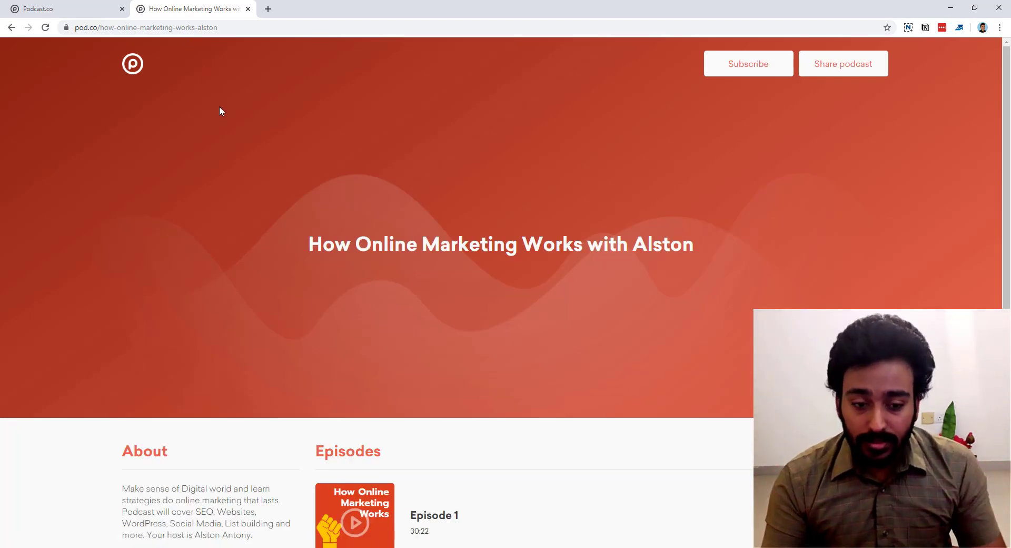
- Examine the public podcast page, covering its header, About text, episode list and Podcast.co branding
scroll(310, 168, down, 1)
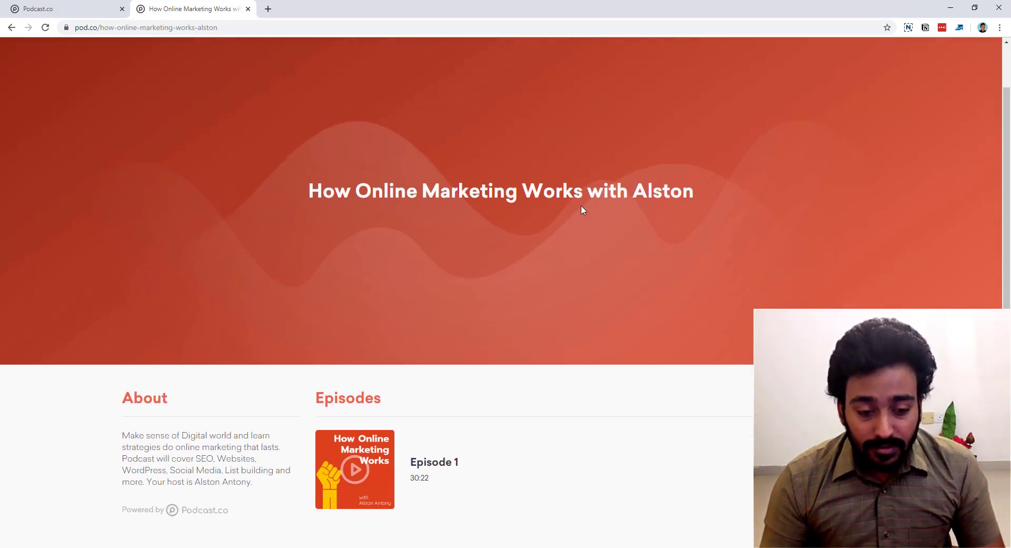
scroll(581, 205, down, 1)
scroll(729, 244, down, 1)
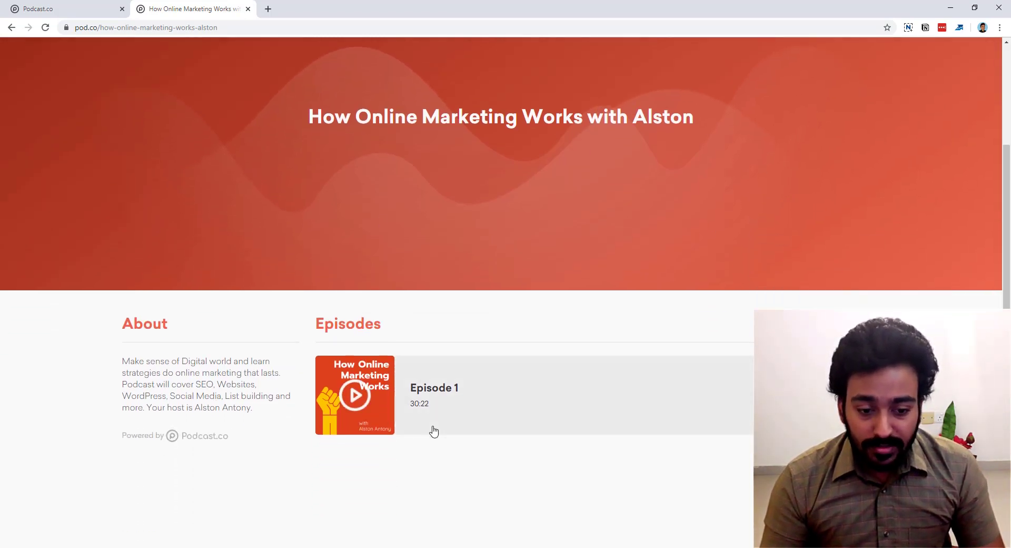
scroll(265, 400, up, 3)
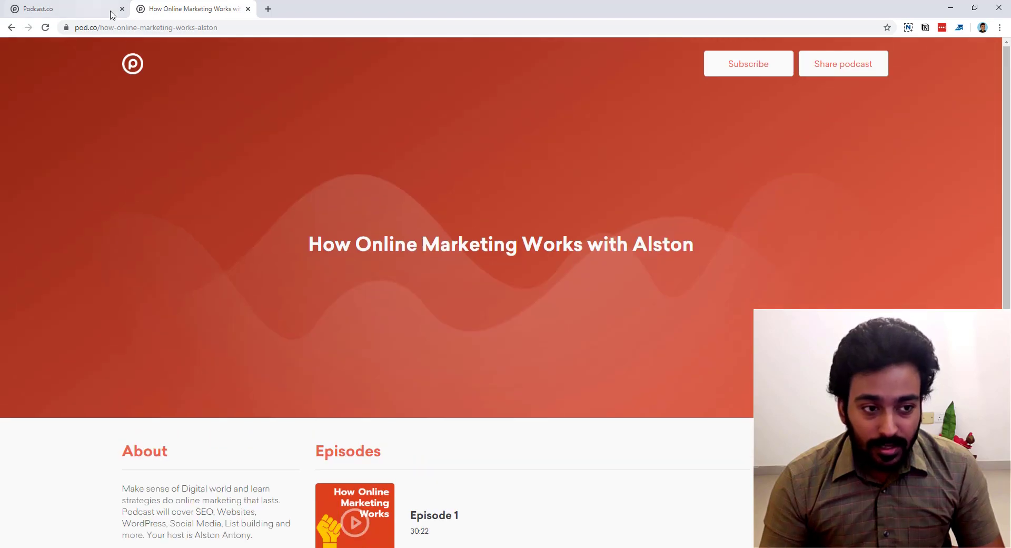
click(106, 8)
click(156, 8)
scroll(171, 151, down, 2)
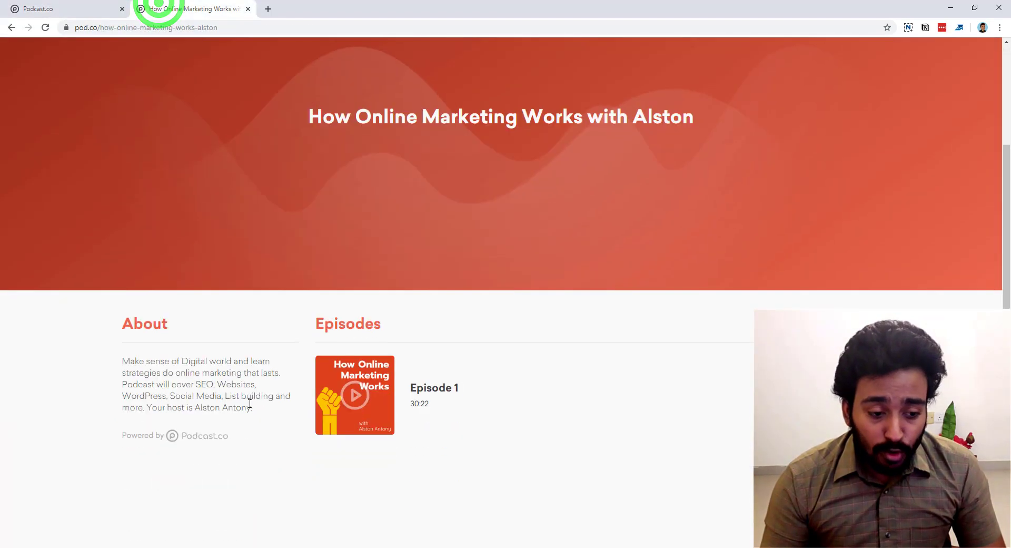
scroll(198, 442, up, 2)
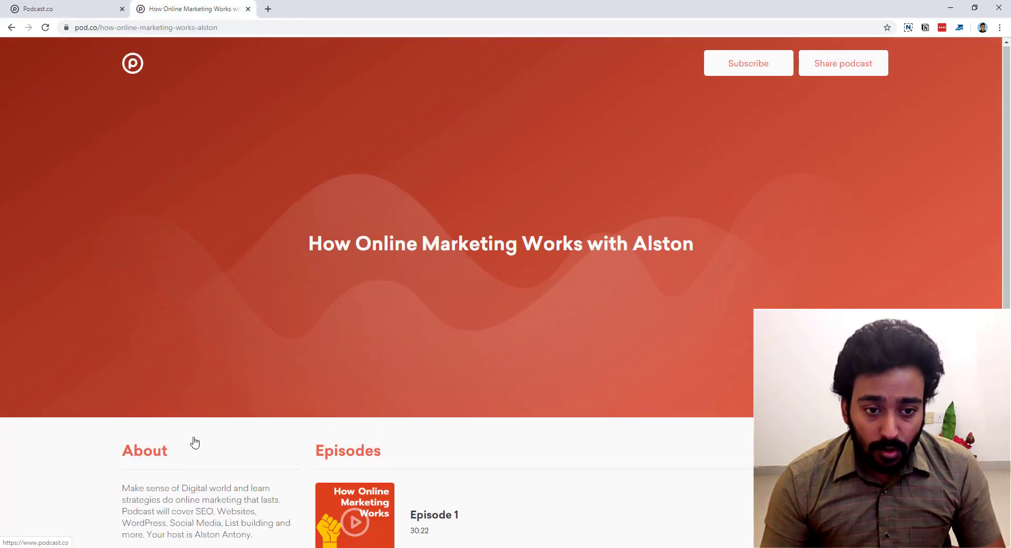
scroll(188, 445, down, 2)
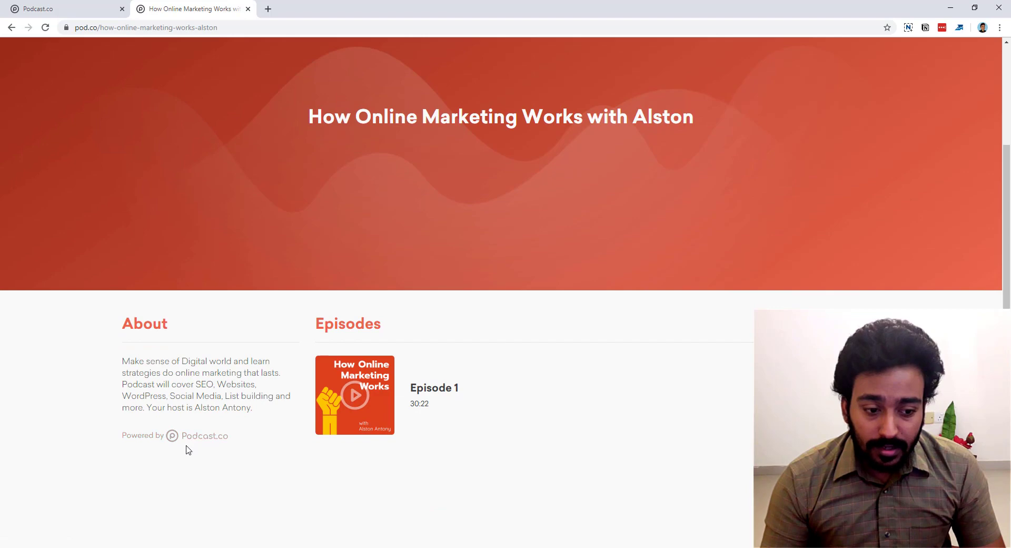
- Return to the studio and review the podcast page's cover image, title, social channels, information display and donation link settings
click(100, 7)
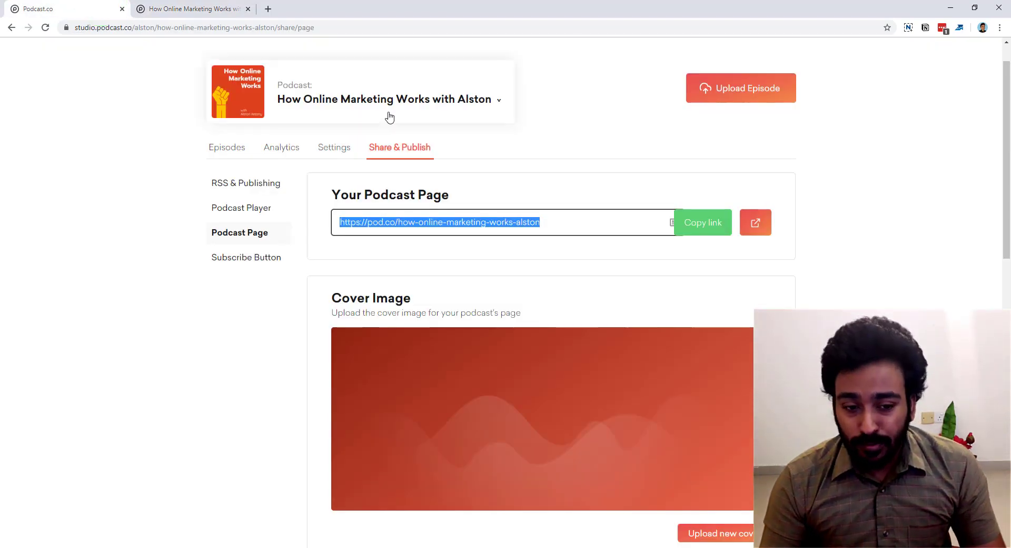
scroll(390, 117, down, 3)
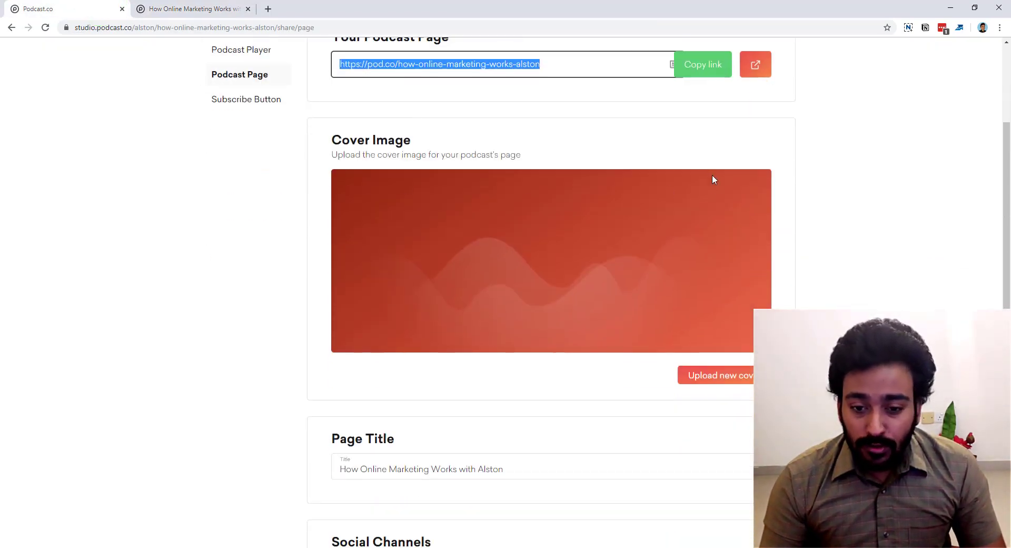
click(250, 8)
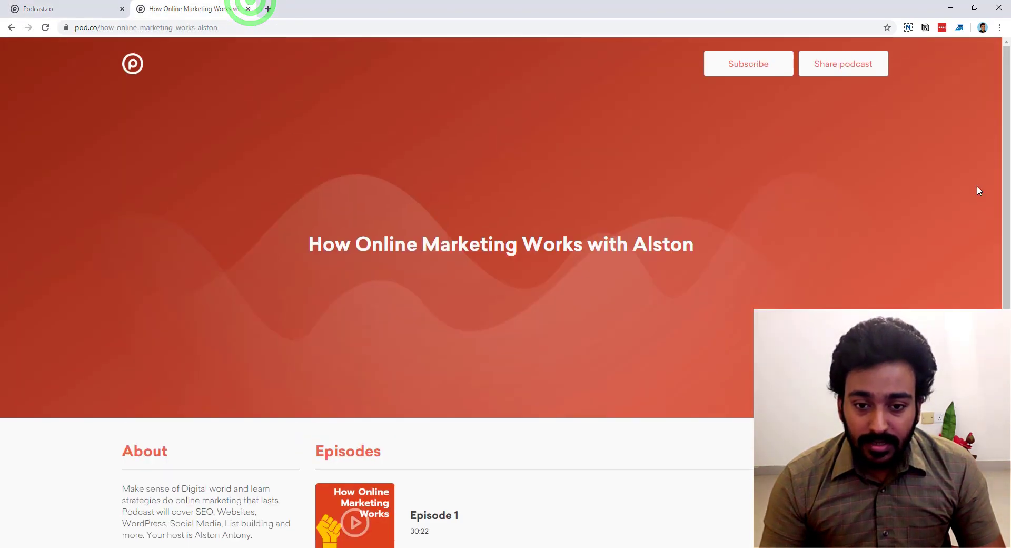
click(86, 8)
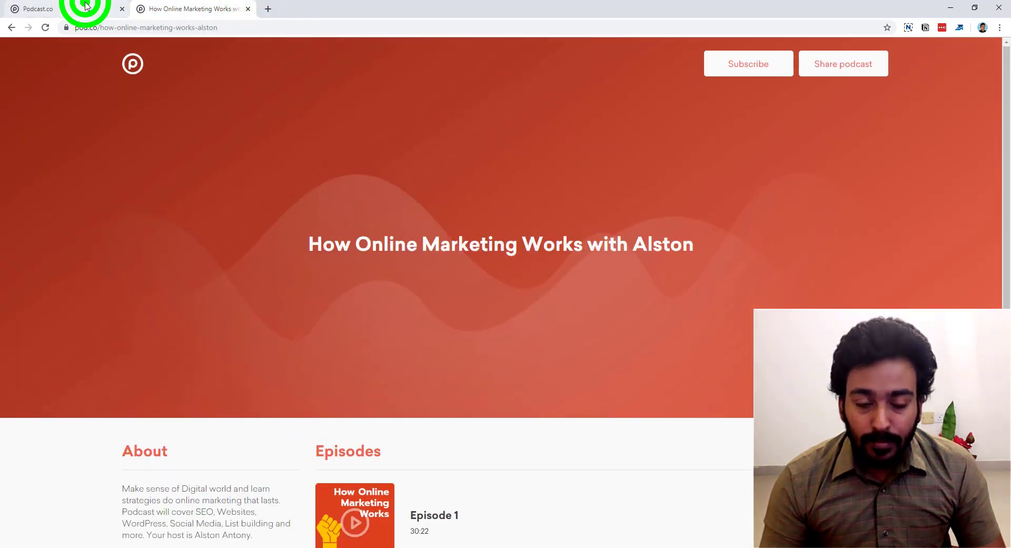
scroll(596, 268, down, 2)
scroll(546, 332, down, 3)
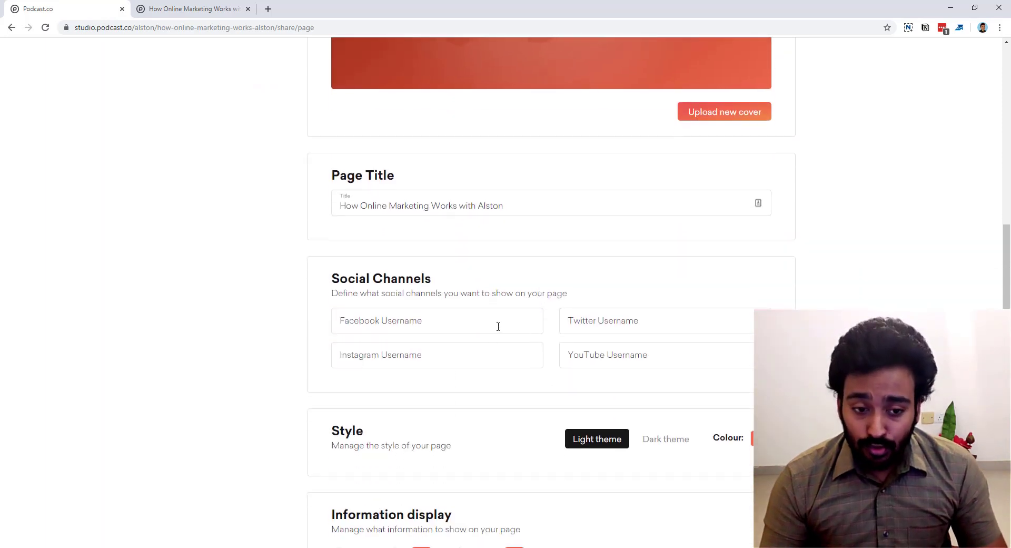
scroll(501, 321, down, 1)
scroll(502, 319, down, 3)
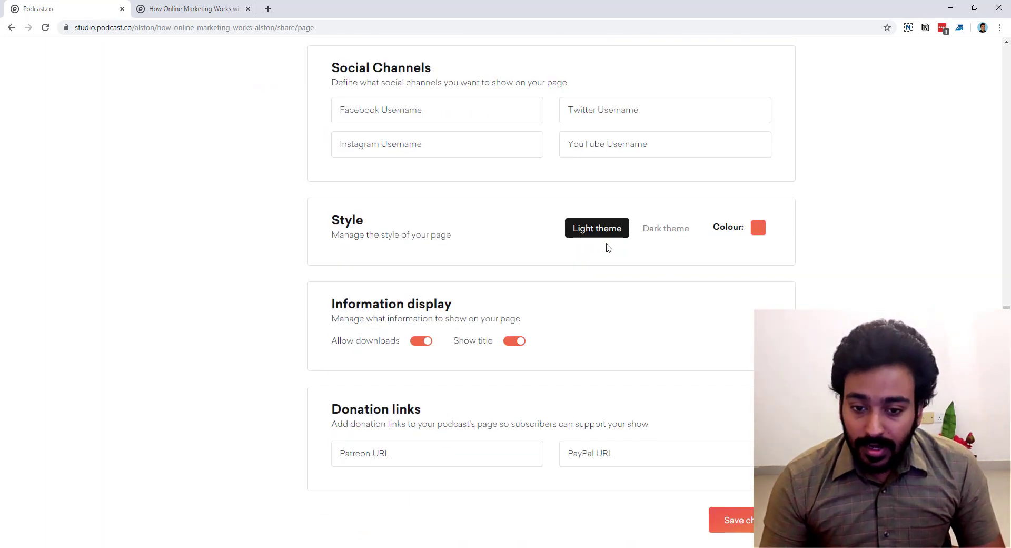
- Set the podcast page's style to the Dark theme and save the changes
click(662, 234)
click(606, 232)
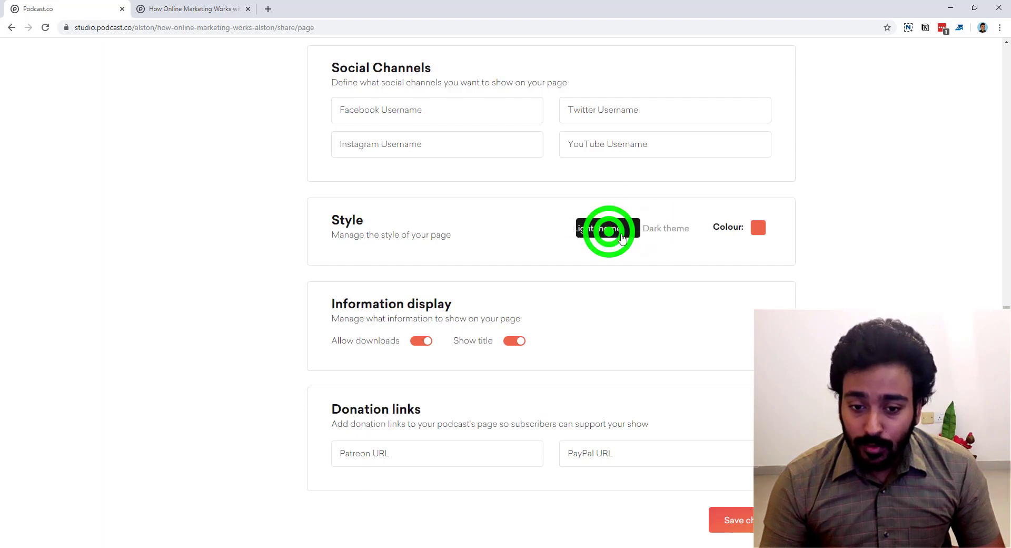
click(660, 230)
scroll(423, 386, up, 1)
scroll(354, 395, down, 3)
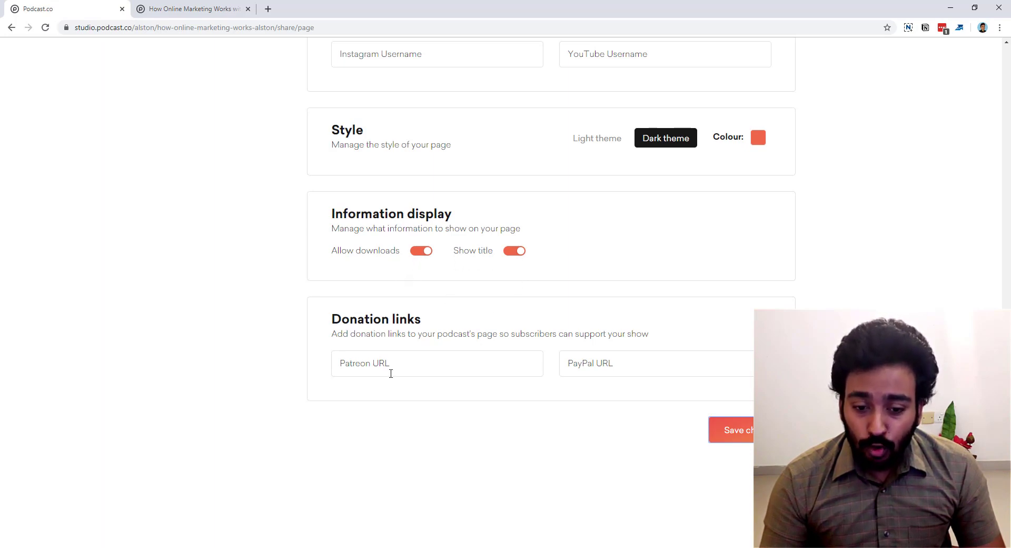
- Open the subscribe button's customisation, compare its light and dark themes, and choose the Dark theme
scroll(592, 330, up, 14)
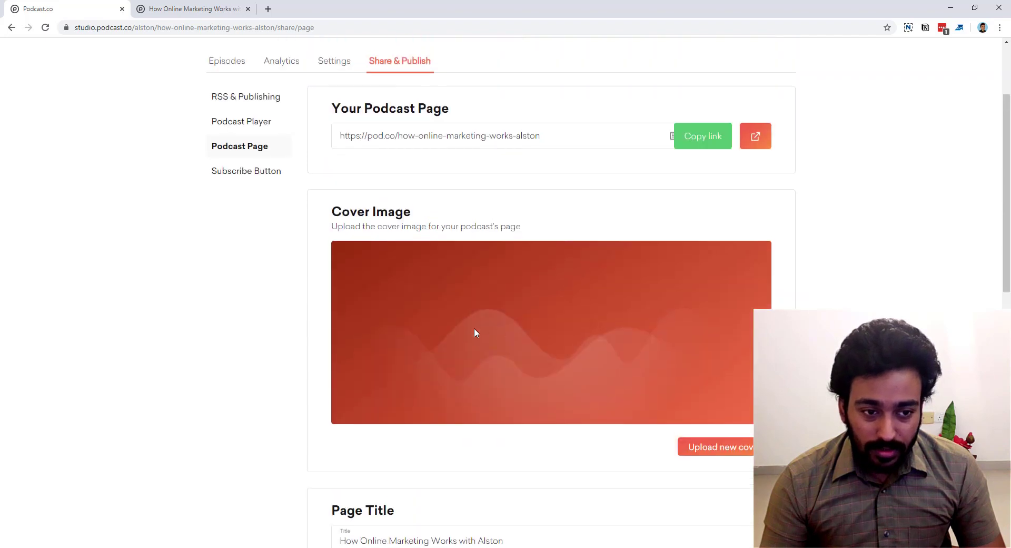
click(229, 296)
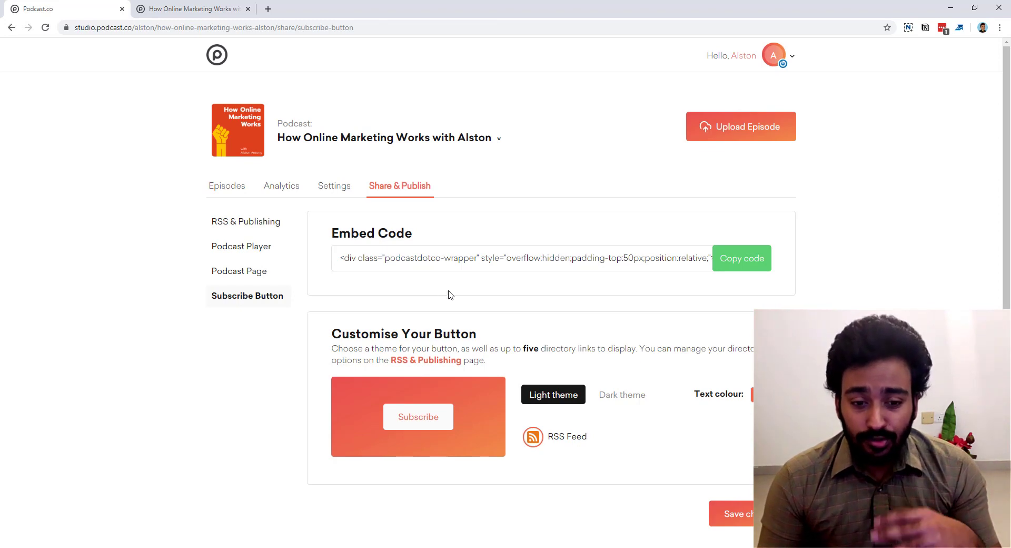
click(632, 396)
click(553, 396)
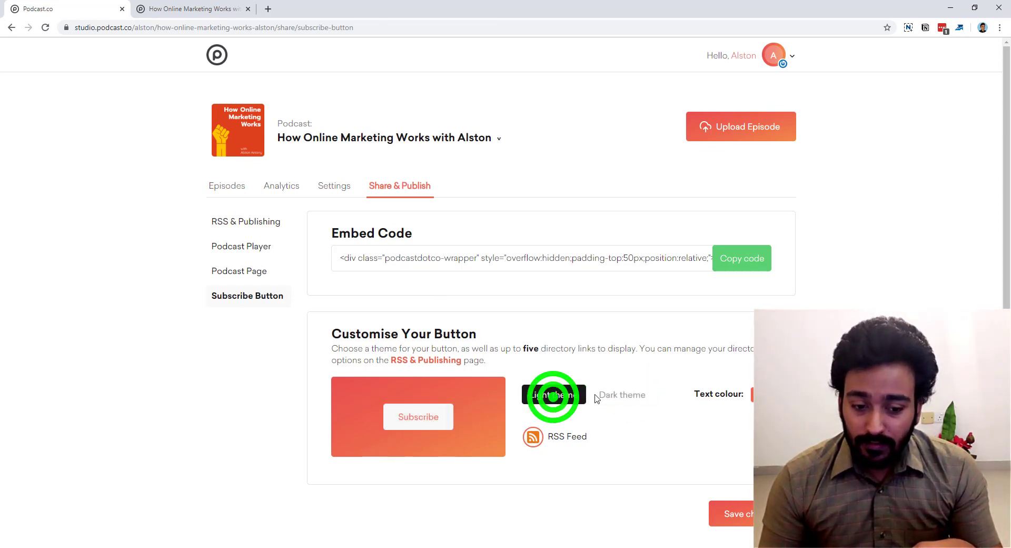
click(616, 395)
scroll(621, 393, down, 2)
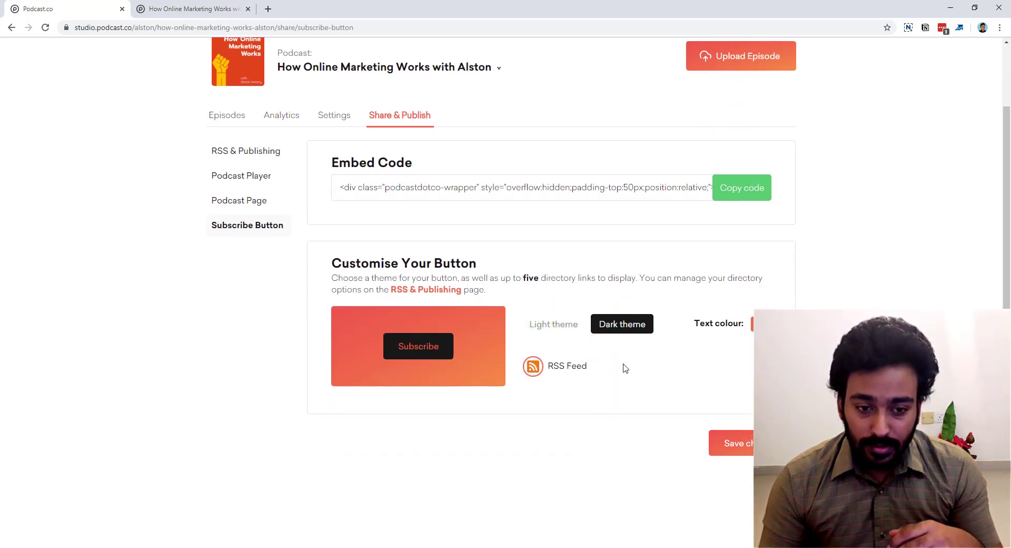
scroll(650, 358, up, 2)
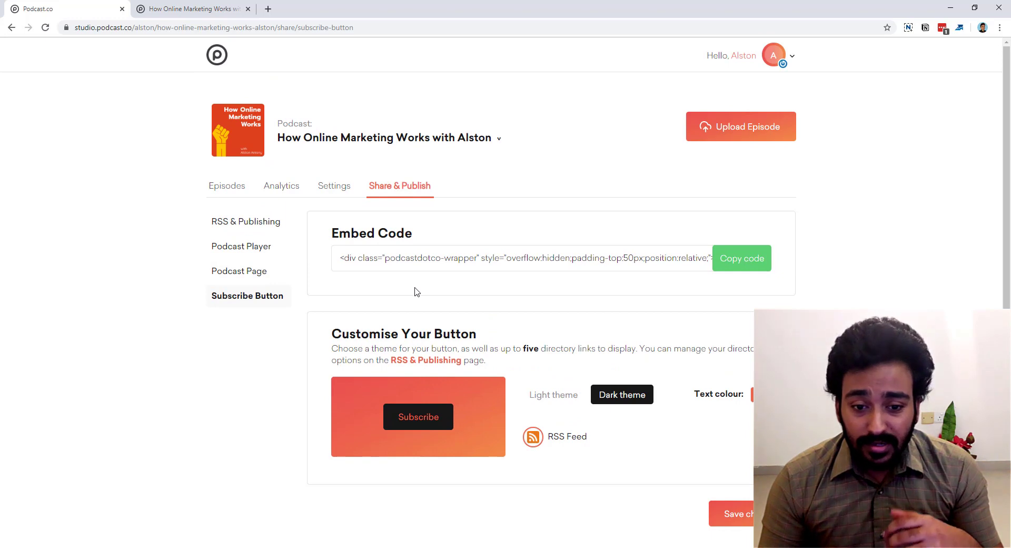